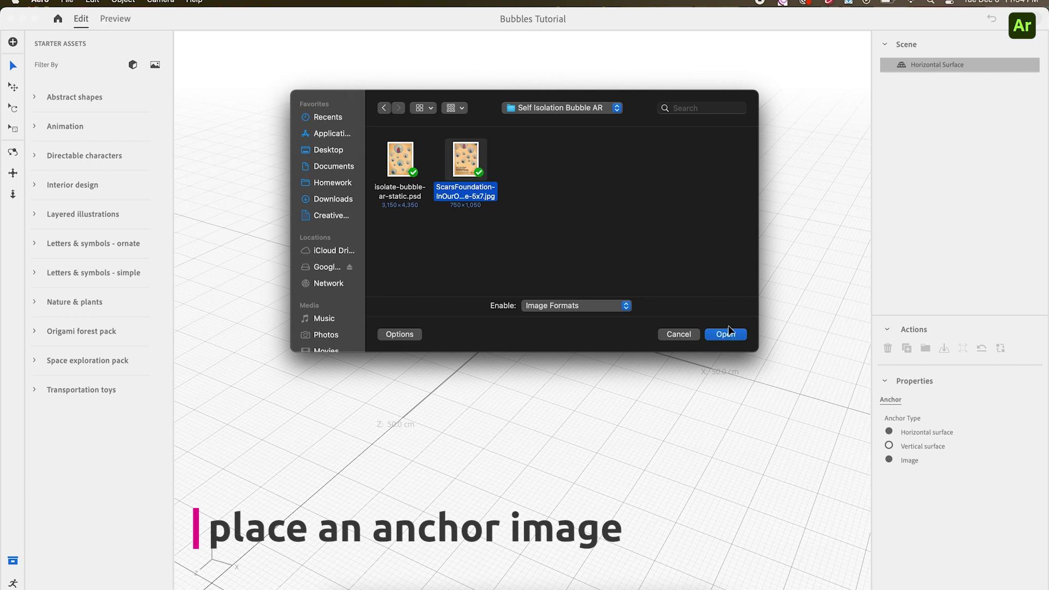
# Step: Use the ScarsFoundation poster JPG from the Self Isolation Bubble AR folder as the image anchor
pyautogui.click(726, 335)
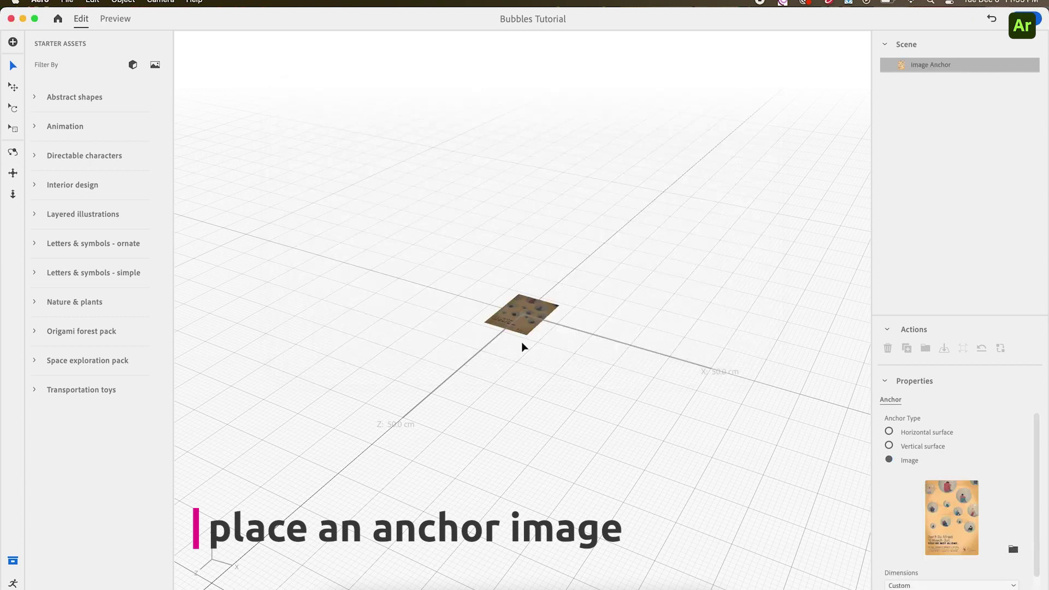
# Step: Zoom in and orbit to a top-down view of the anchor poster on the ground grid
pyautogui.scroll(5, 523, 347)
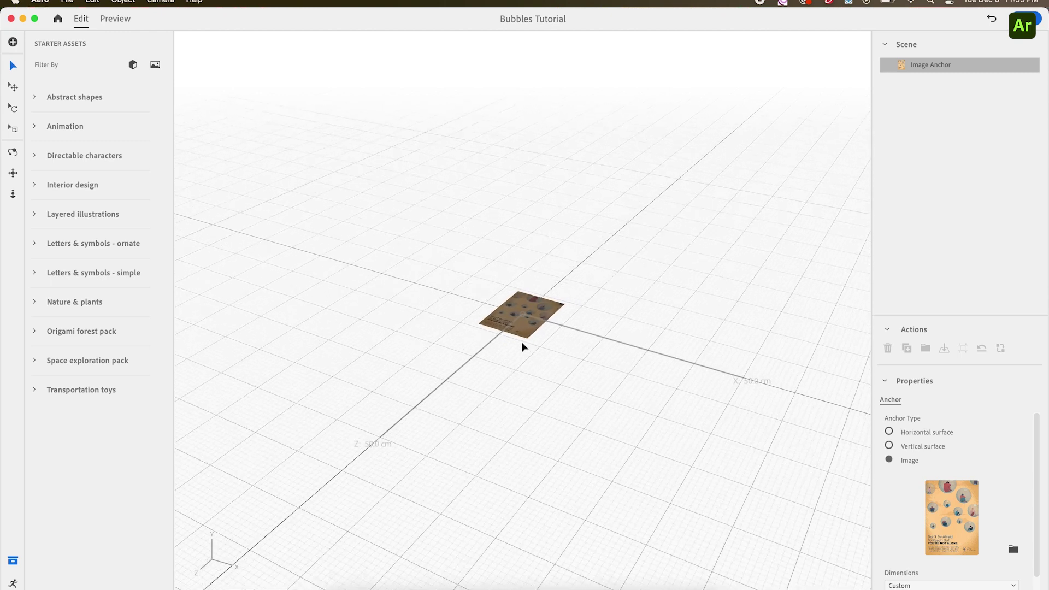
pyautogui.scroll(2, 523, 347)
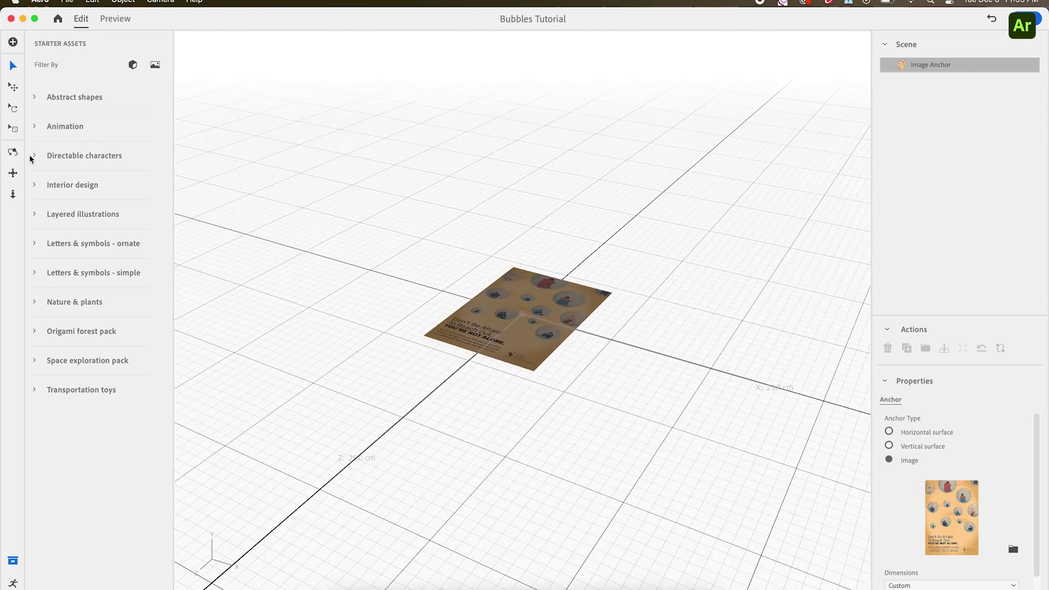
pyautogui.moveTo(296, 352); pyautogui.dragTo(348, 462)
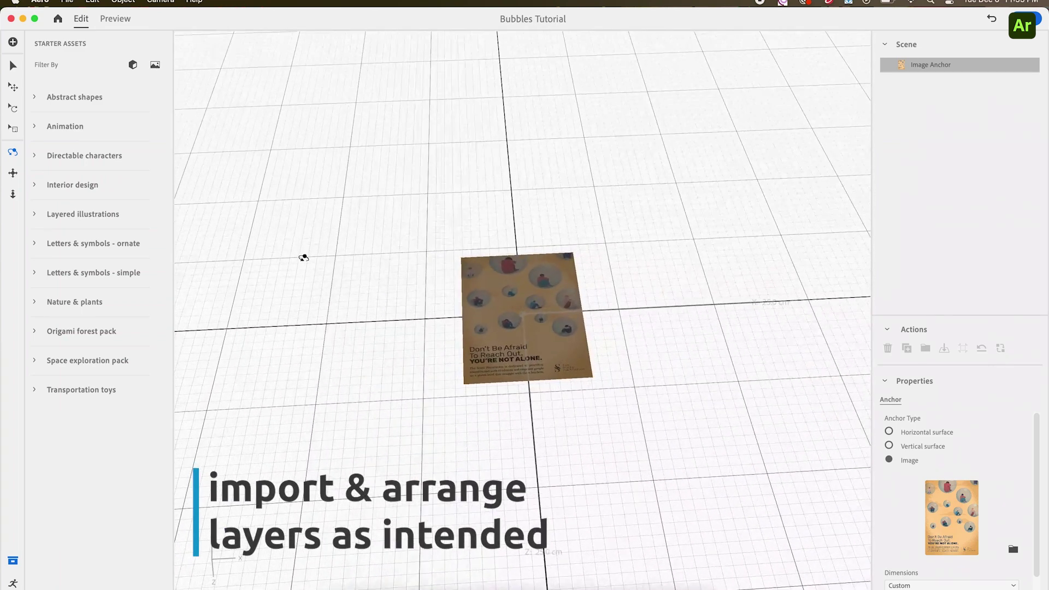
# Step: Import isolate-bubble-ar-background.png from the bubble project folder in Creative Cloud Files
pyautogui.click(13, 66)
pyautogui.press('super+i')
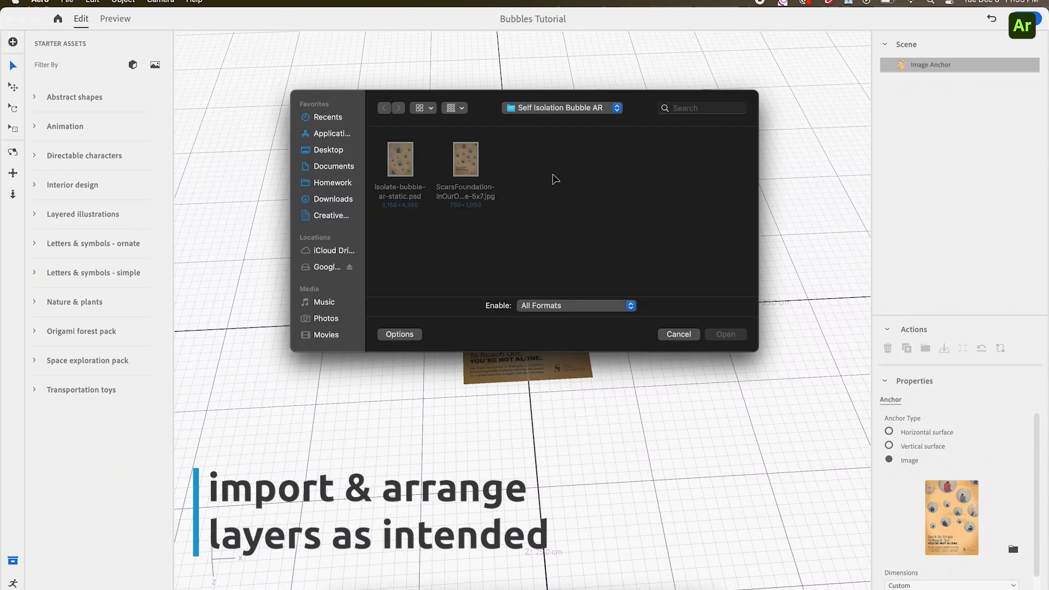
pyautogui.click(556, 110)
pyautogui.click(557, 121)
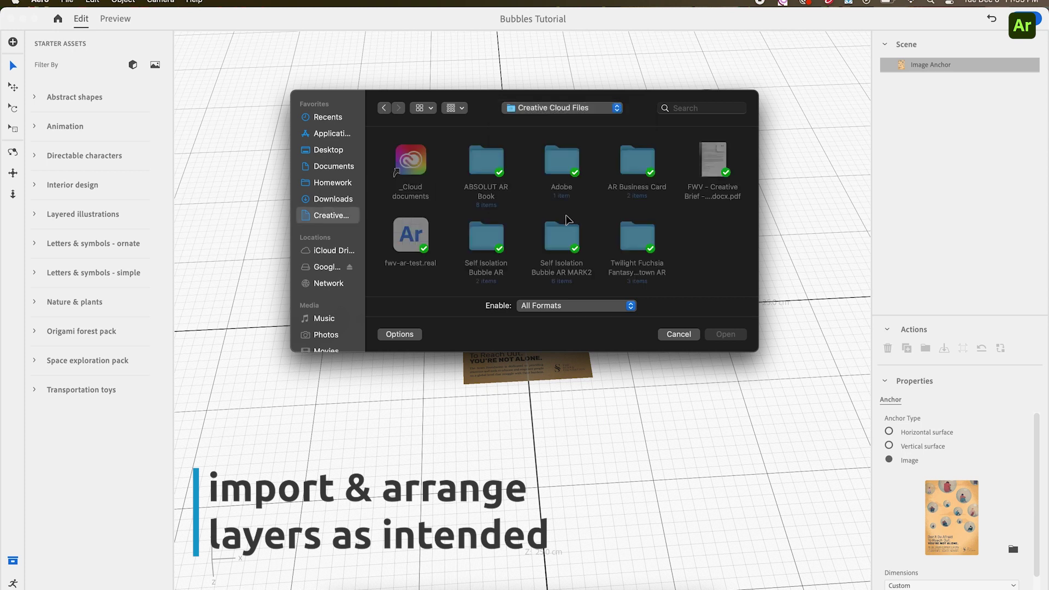
pyautogui.doubleClick(569, 236)
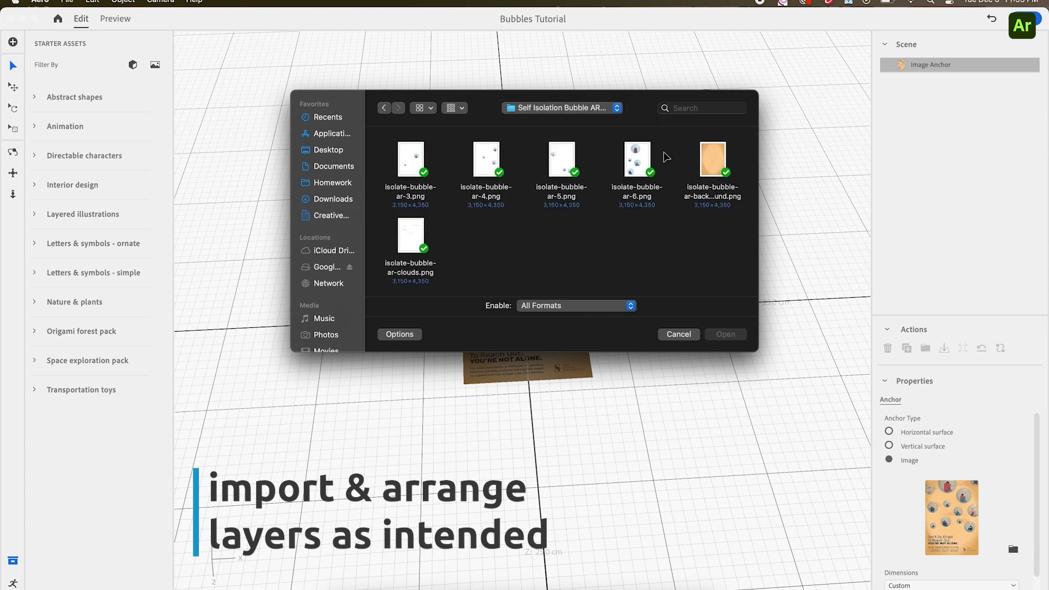
pyautogui.click(708, 161)
pyautogui.click(716, 335)
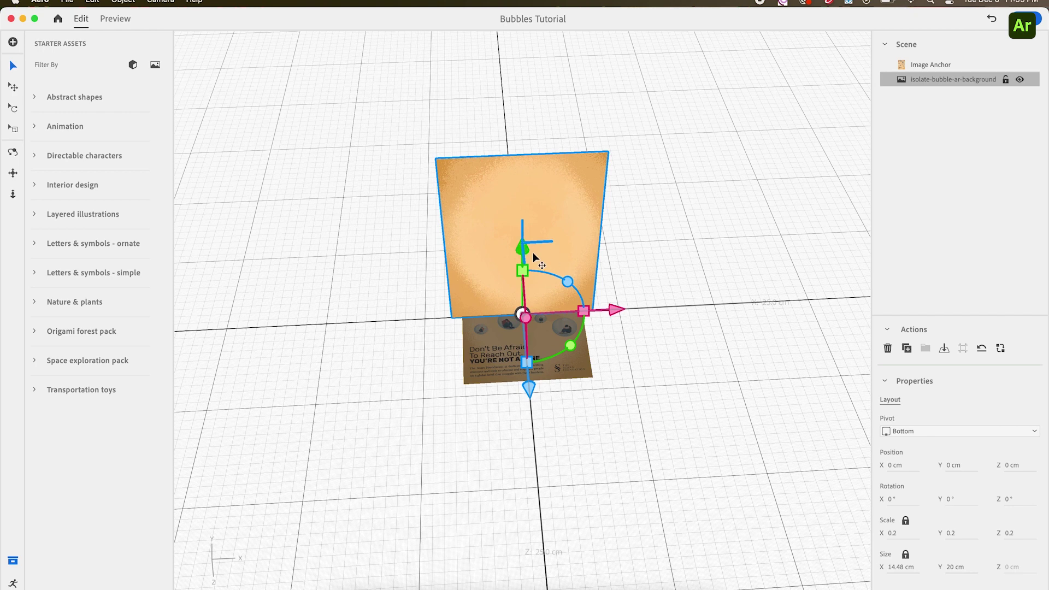
# Step: Rotate the background to X 270°, raise it to Y 1.36 cm and slide it over the poster
pyautogui.click(12, 152)
pyautogui.moveTo(392, 433); pyautogui.dragTo(169, 382)
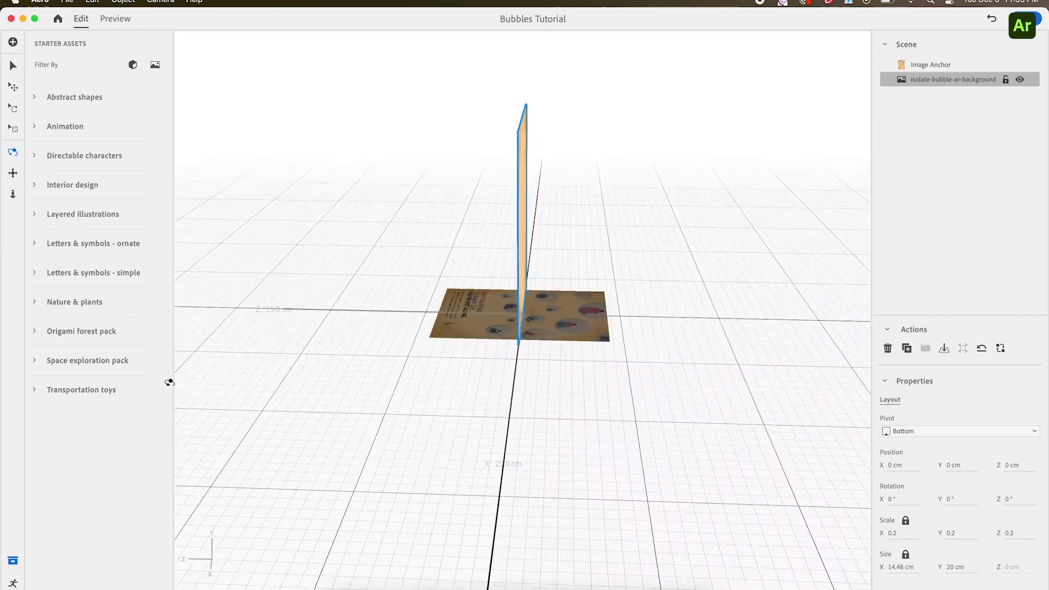
pyautogui.click(13, 66)
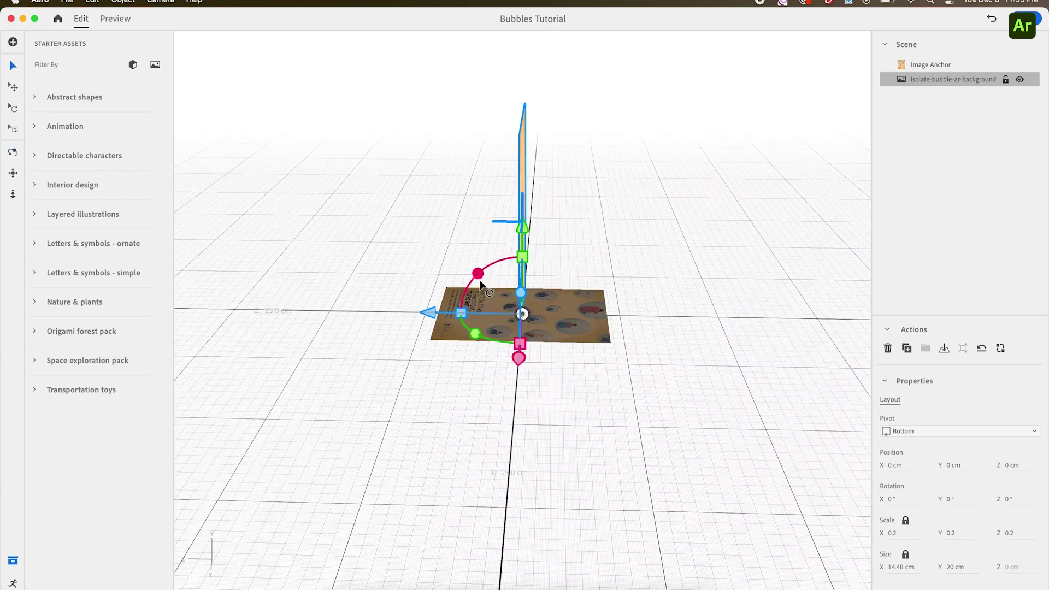
pyautogui.moveTo(477, 277); pyautogui.dragTo(582, 266)
pyautogui.moveTo(524, 229)
pyautogui.mouseDown()
pyautogui.moveTo(522, 212)
pyautogui.moveTo(526, 221)
pyautogui.mouseUp()
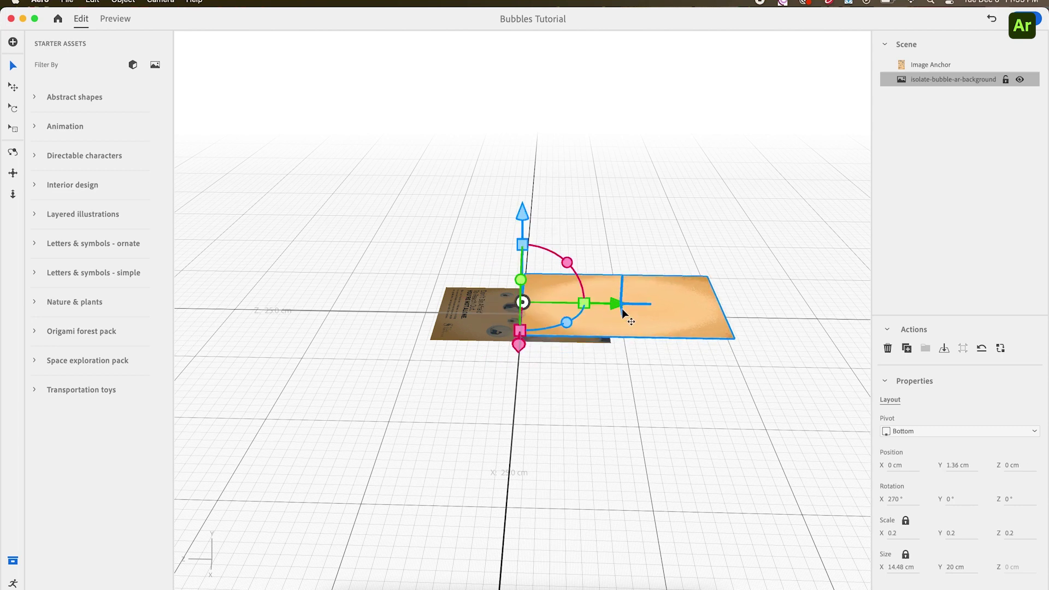
pyautogui.moveTo(617, 302); pyautogui.dragTo(526, 292)
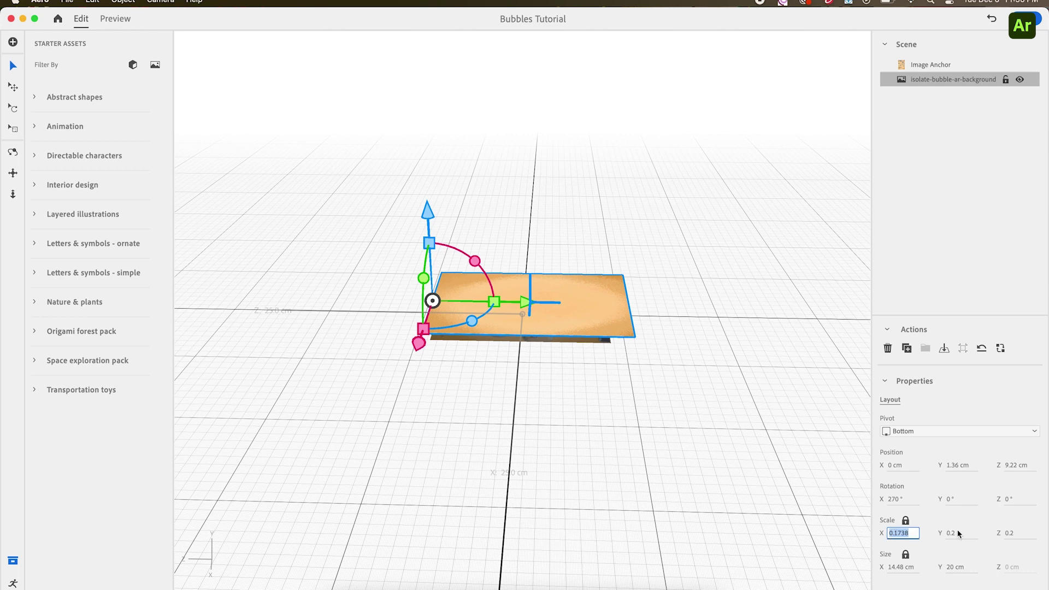
# Step: Scale the background to 12.5 × 17.26 cm and align it exactly over the poster
pyautogui.moveTo(950, 532); pyautogui.dragTo(950, 532)
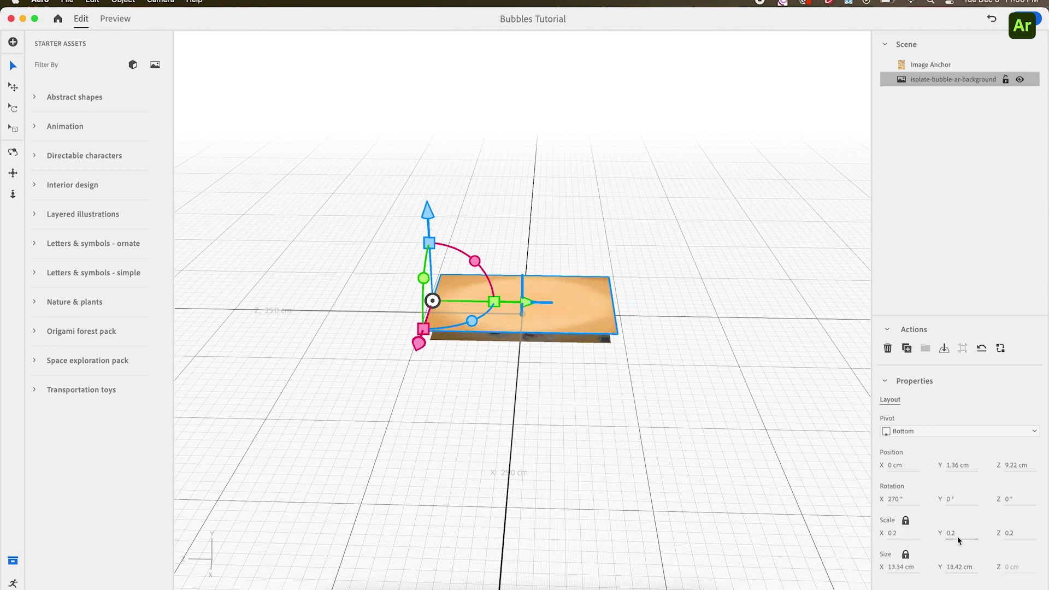
pyautogui.moveTo(950, 533); pyautogui.dragTo(950, 534)
pyautogui.moveTo(525, 302); pyautogui.dragTo(533, 301)
pyautogui.click(12, 152)
pyautogui.moveTo(434, 379); pyautogui.dragTo(499, 452)
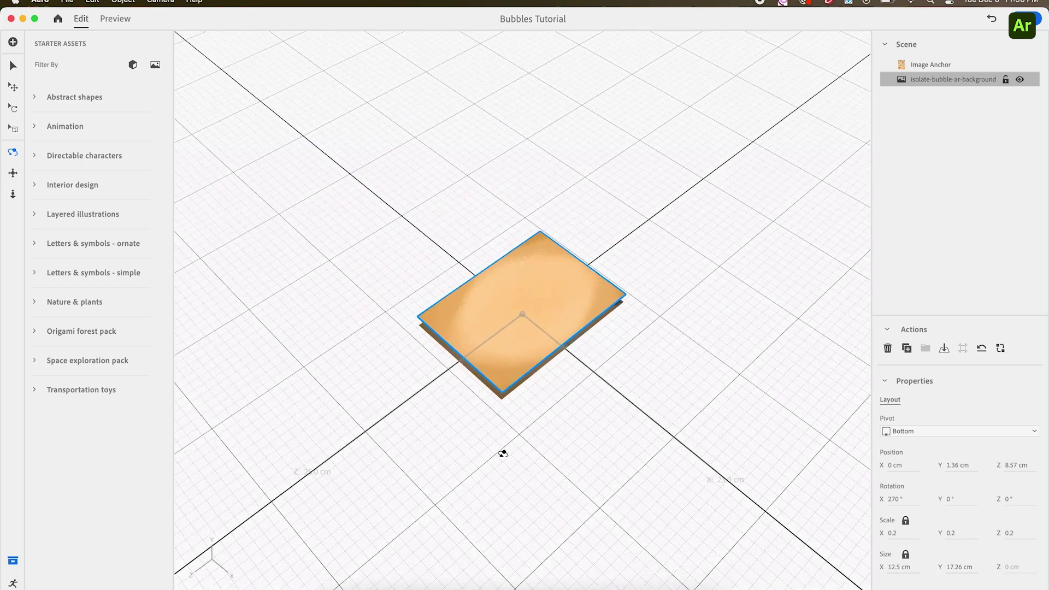
pyautogui.moveTo(403, 298); pyautogui.dragTo(571, 344)
pyautogui.moveTo(530, 383); pyautogui.dragTo(536, 307)
pyautogui.click(12, 67)
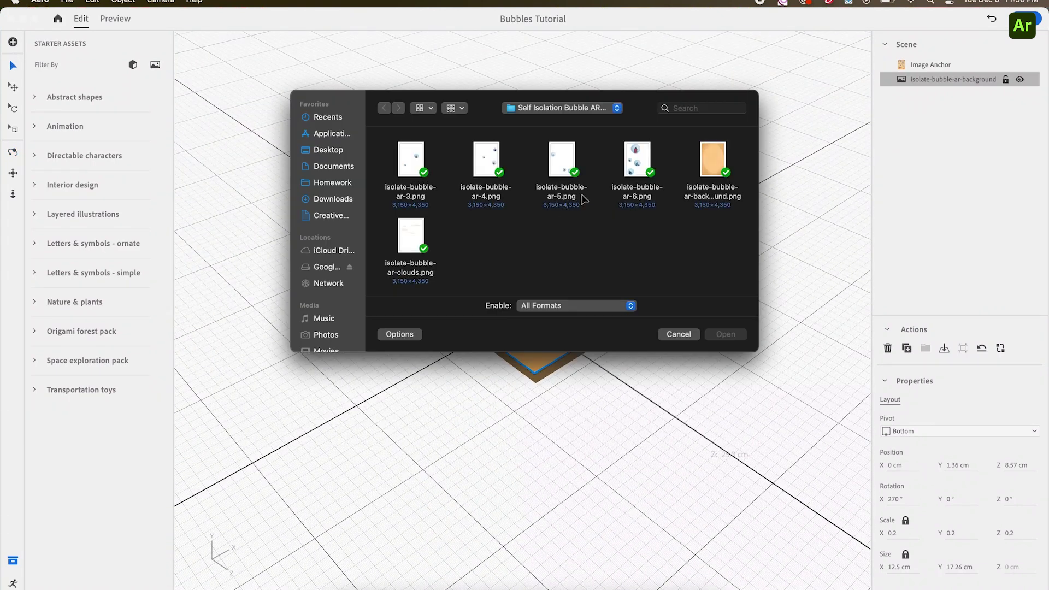
# Step: Import isolate-bubble-ar-clouds.png, tilt it flat over the background, and pick isolate-bubble-ar-3.png next
pyautogui.click(416, 235)
pyautogui.click(735, 337)
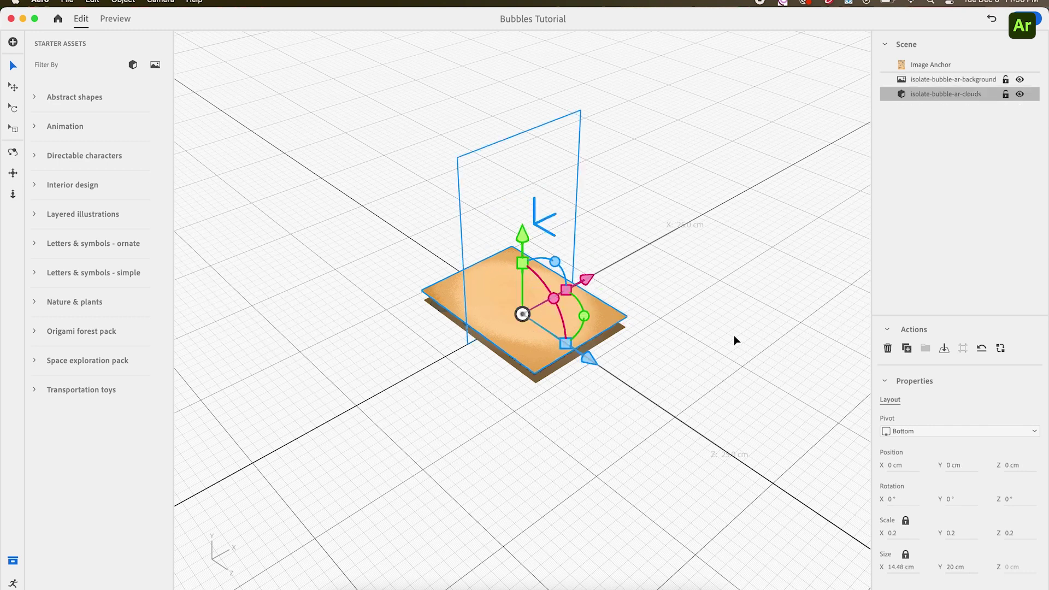
pyautogui.moveTo(554, 297); pyautogui.dragTo(417, 344)
pyautogui.press('super+i')
pyautogui.click(410, 170)
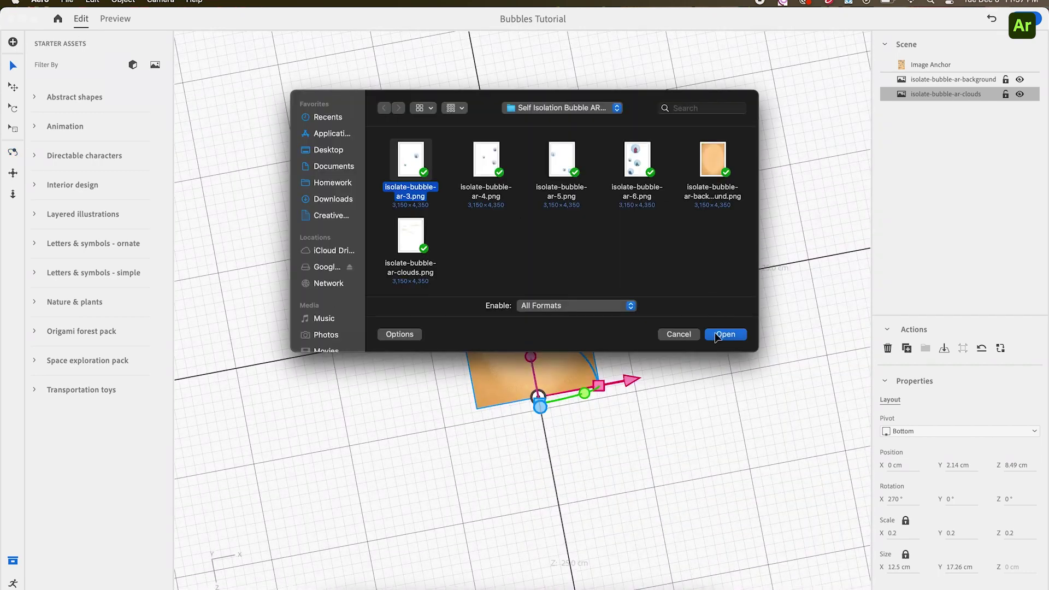
# Step: Import bubble layer 3, lay it flat at X 270° and position it over the background
pyautogui.click(726, 334)
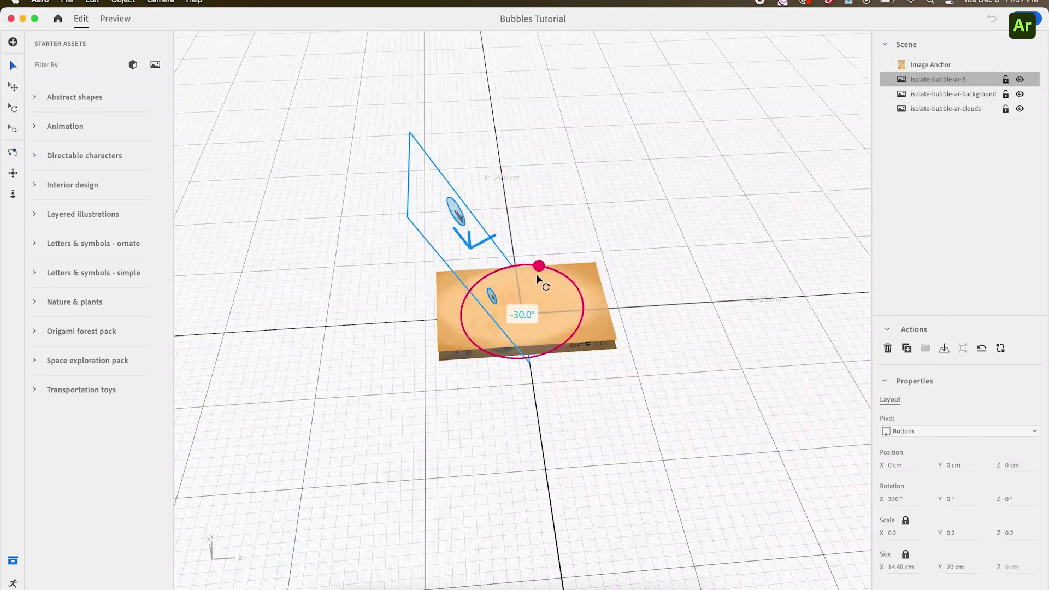
pyautogui.moveTo(536, 274); pyautogui.dragTo(479, 292)
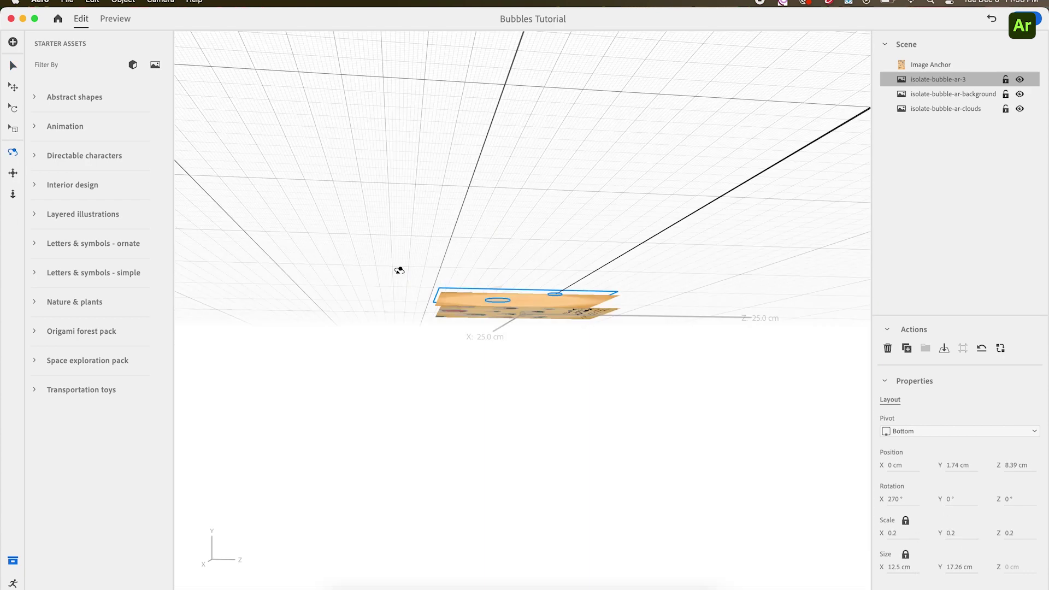
pyautogui.moveTo(605, 211); pyautogui.dragTo(331, 254)
# Step: Import isolate-bubble-ar-4, lay it flat and align it above the layer stack
pyautogui.press('super+i')
pyautogui.doubleClick(499, 195)
pyautogui.moveTo(499, 195); pyautogui.dragTo(592, 303)
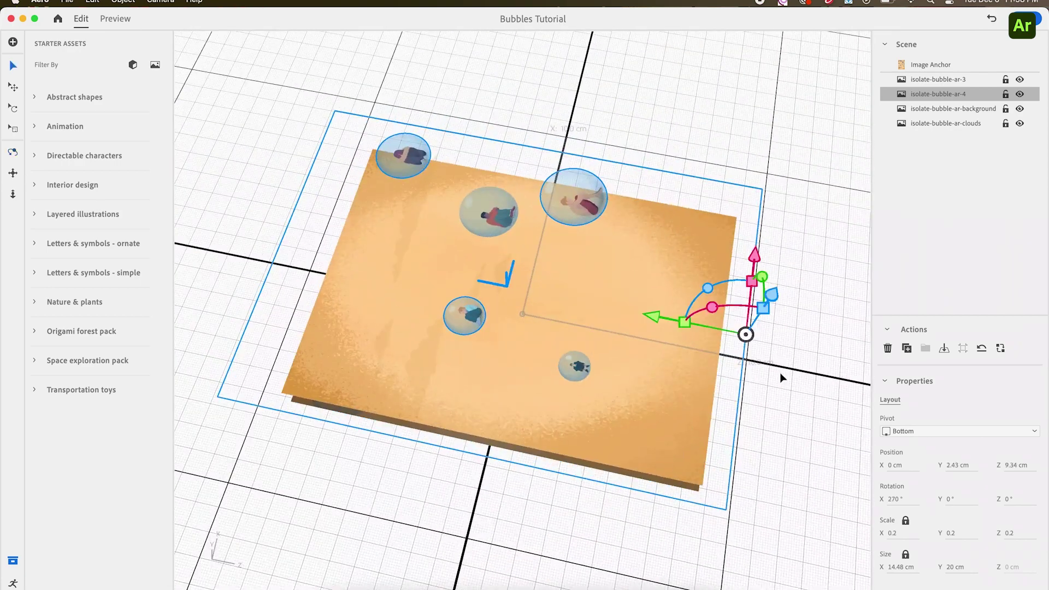
pyautogui.moveTo(653, 317); pyautogui.dragTo(638, 320)
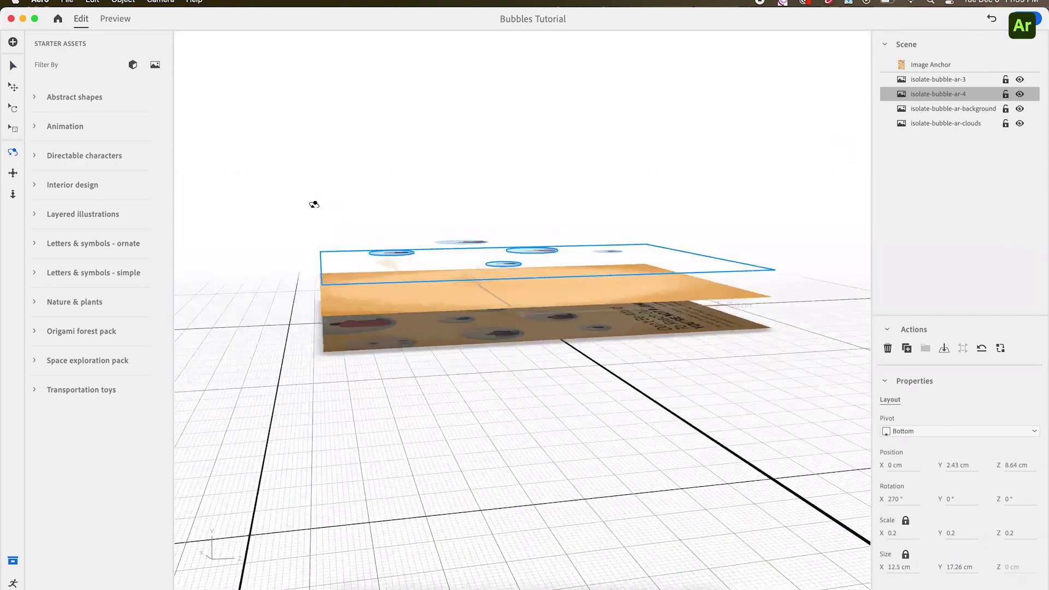
pyautogui.moveTo(714, 159); pyautogui.dragTo(716, 133)
pyautogui.keyDown('alt'); pyautogui.moveTo(457, 183); pyautogui.dragTo(231, 301); pyautogui.keyUp('alt')
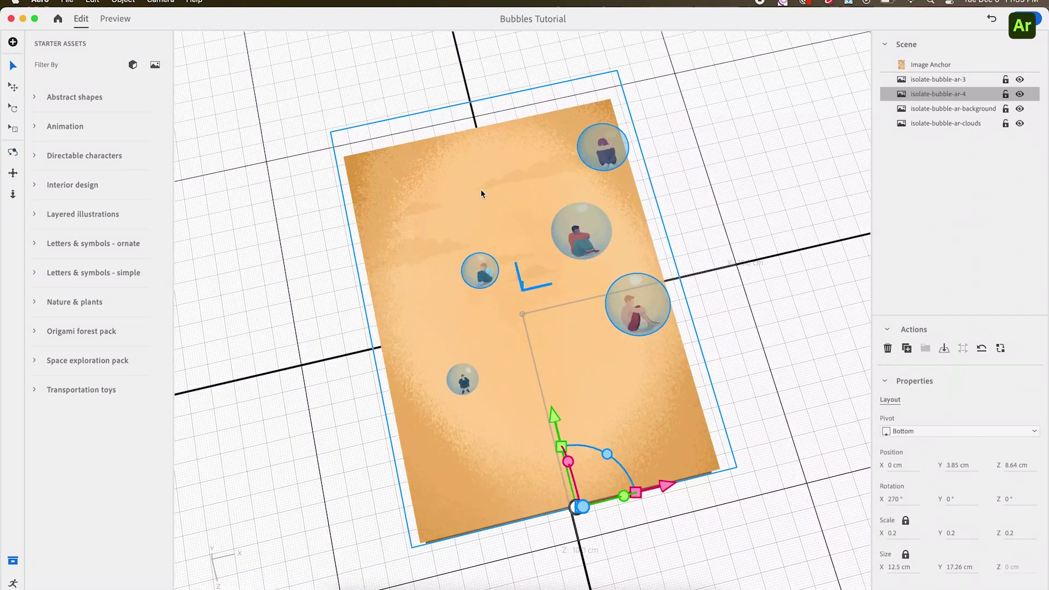
pyautogui.press('super+i')
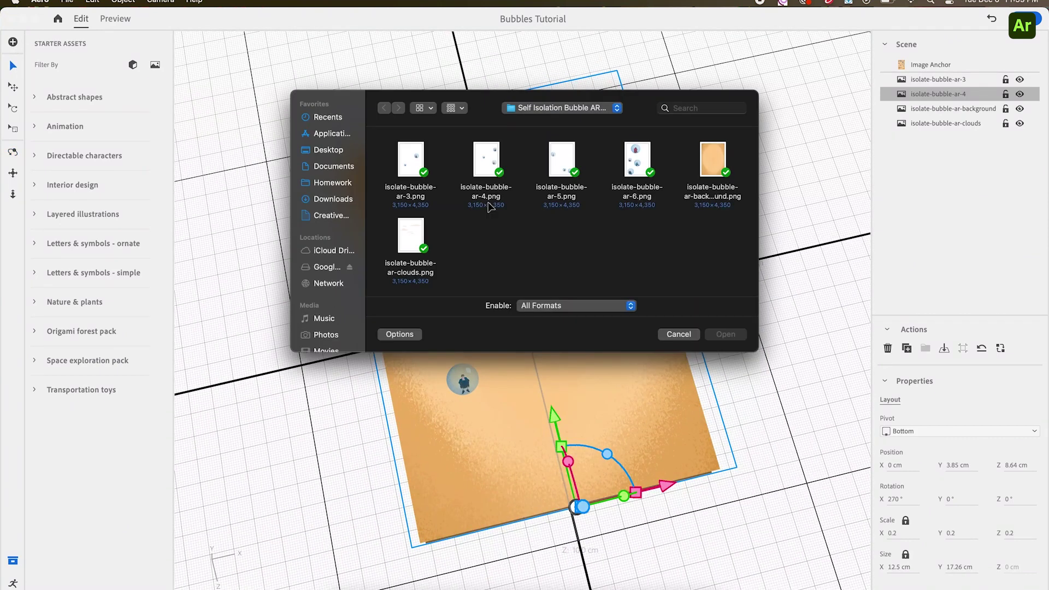
# Step: Import isolate-bubble-ar-5, rotate it to 270°, move it to Z 8.8 cm and scale it to 0.1
pyautogui.click(563, 156)
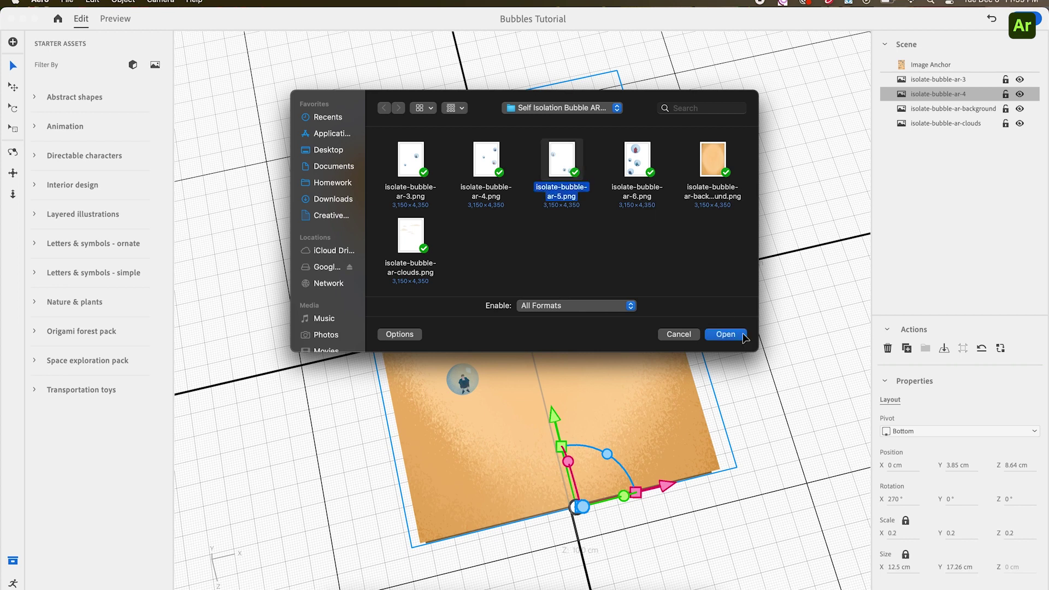
pyautogui.click(726, 335)
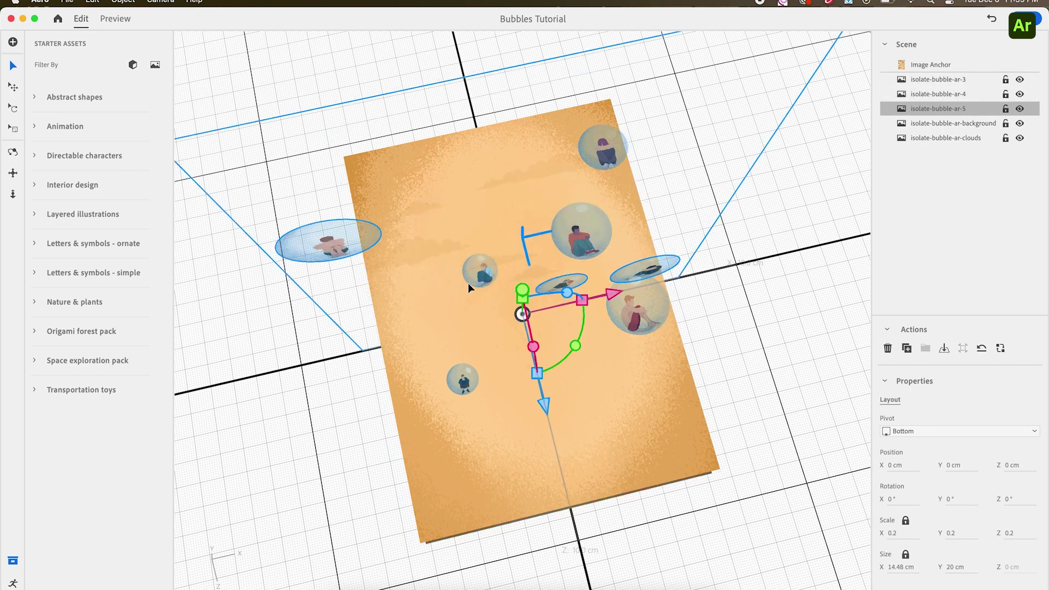
pyautogui.moveTo(533, 347); pyautogui.dragTo(523, 226)
pyautogui.moveTo(505, 186); pyautogui.dragTo(561, 405)
pyautogui.moveTo(952, 533); pyautogui.dragTo(950, 533)
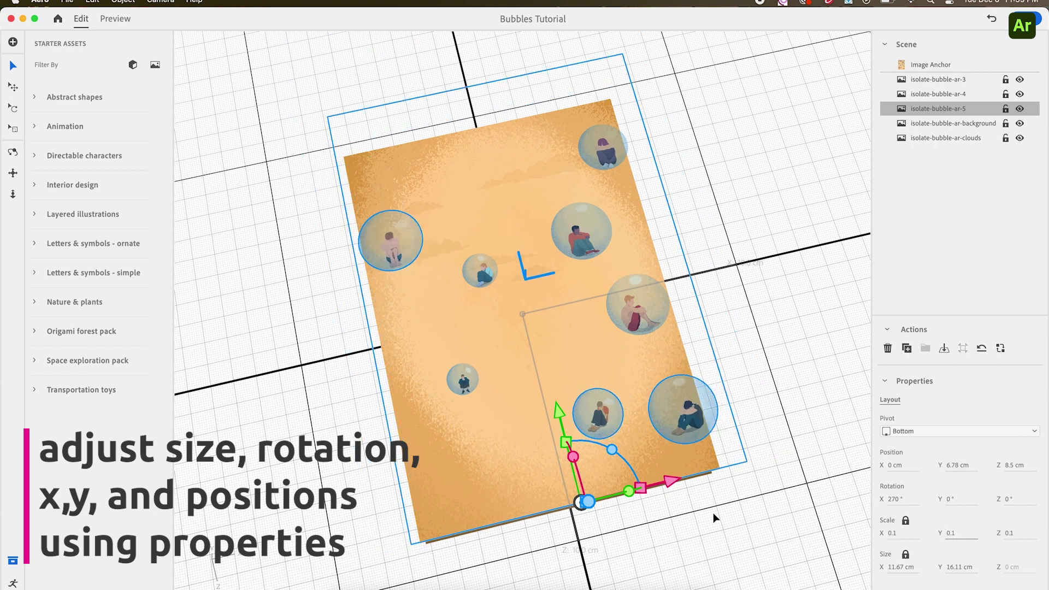
pyautogui.moveTo(559, 415)
pyautogui.mouseDown()
pyautogui.moveTo(556, 403)
pyautogui.moveTo(562, 423)
pyautogui.mouseUp()
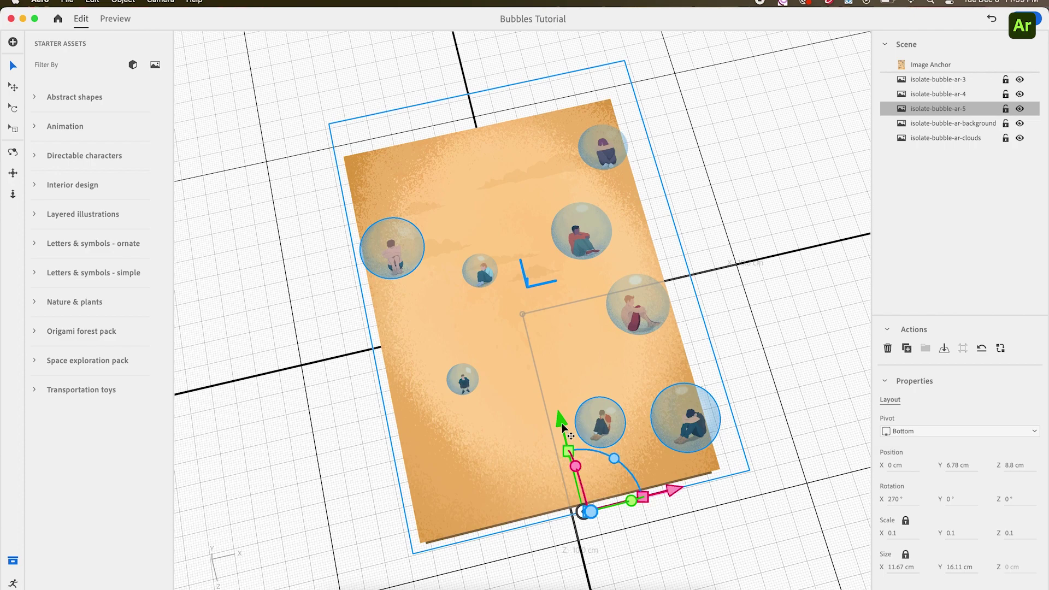
# Step: Lower bubble layer 5 to Y 5.46 cm and select isolate-bubble-ar-6.png for import
pyautogui.click(12, 153)
pyautogui.moveTo(339, 284); pyautogui.dragTo(408, 154)
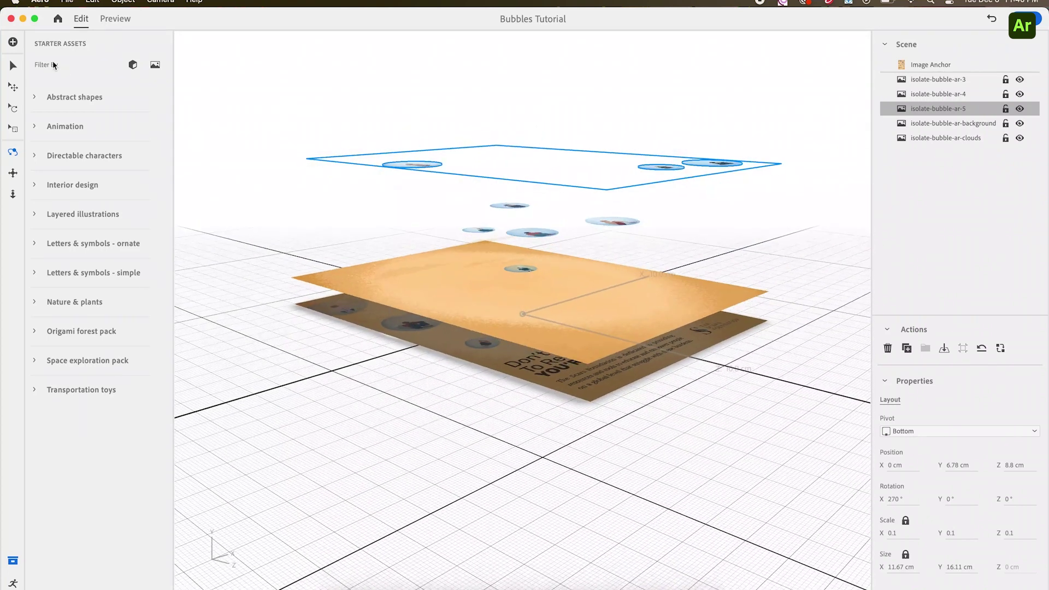
pyautogui.click(11, 67)
pyautogui.moveTo(714, 76); pyautogui.dragTo(715, 117)
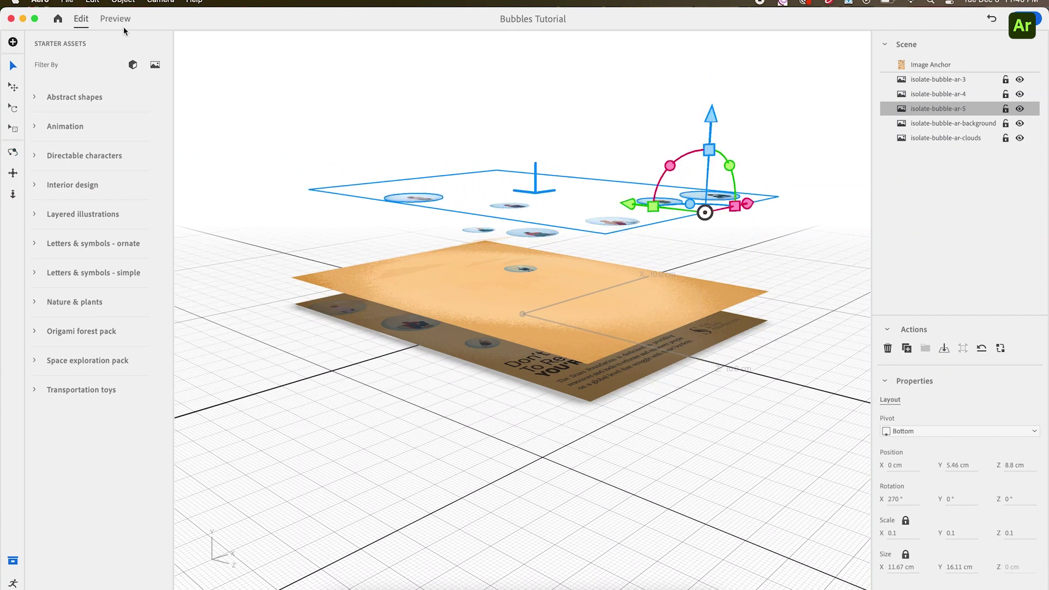
pyautogui.press('super+i')
pyautogui.click(636, 160)
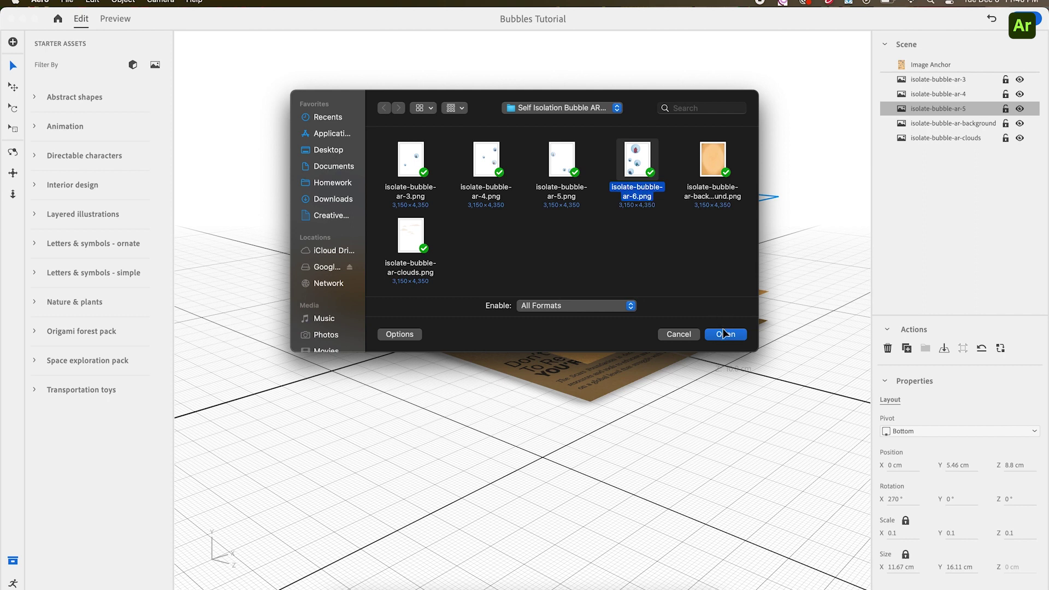
# Step: Import isolate-bubble-ar-6, lay it flat and raise it to Y 5.91 cm over the poster
pyautogui.click(720, 336)
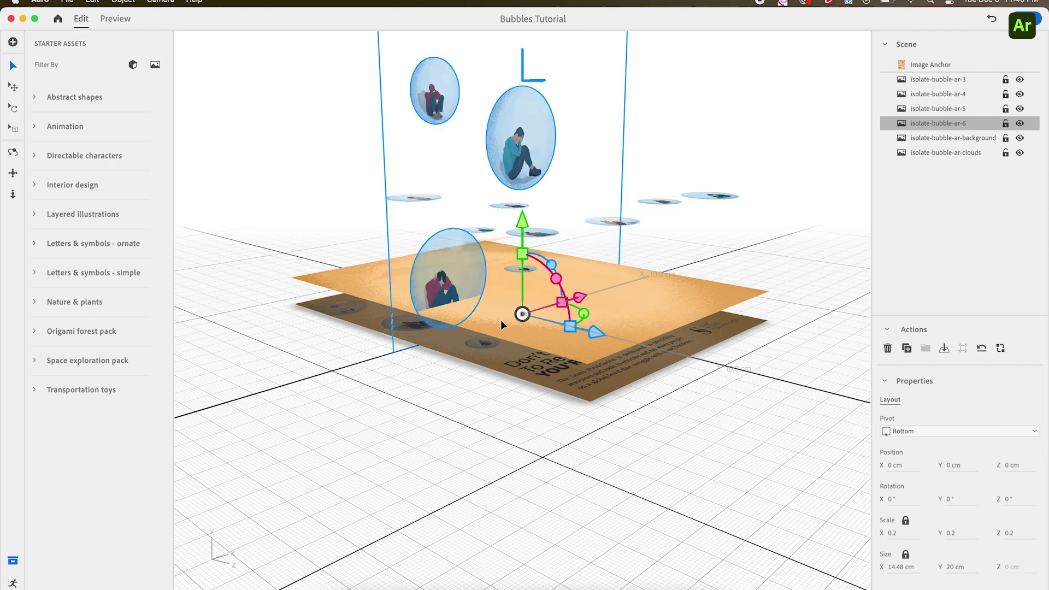
pyautogui.moveTo(560, 282); pyautogui.dragTo(530, 77)
pyautogui.moveTo(463, 174); pyautogui.dragTo(605, 212)
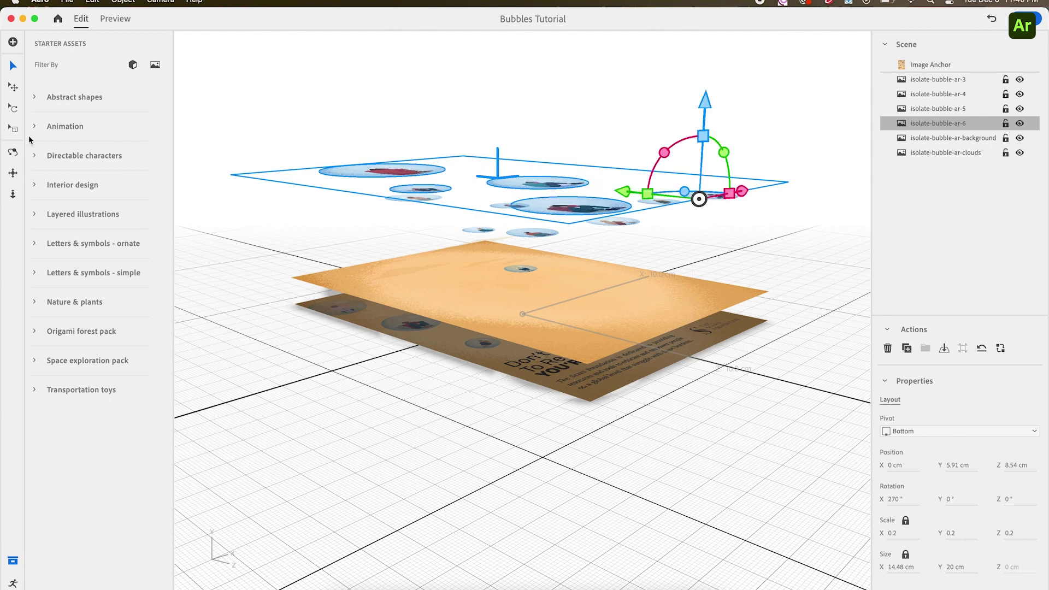
# Step: Orbit to look straight down on the whole layered poster and zoom out
pyautogui.click(13, 152)
pyautogui.moveTo(407, 166); pyautogui.dragTo(299, 355)
pyautogui.scroll(-5, 298, 355)
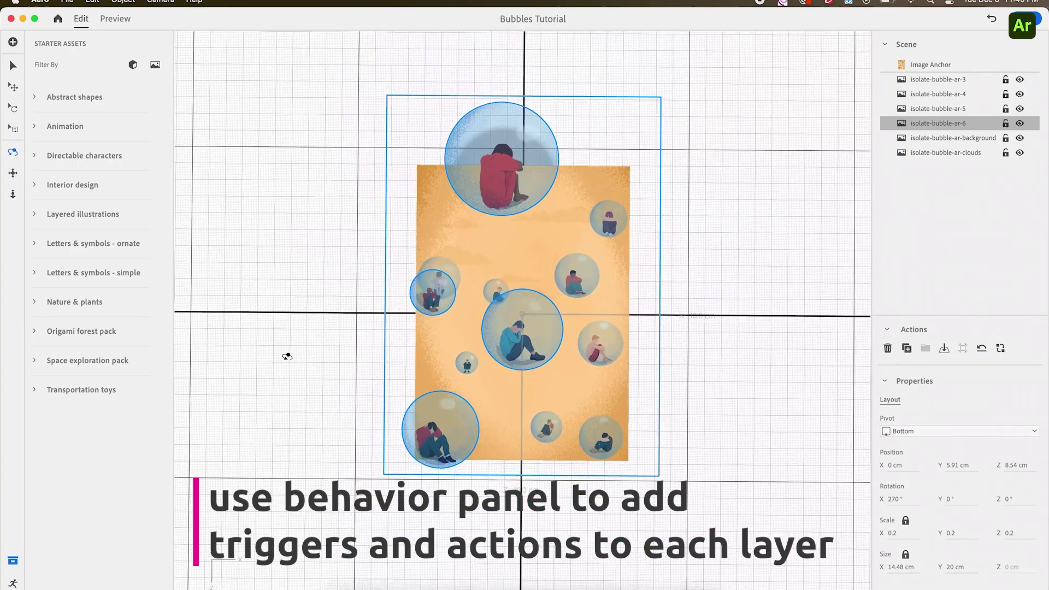
pyautogui.click(13, 65)
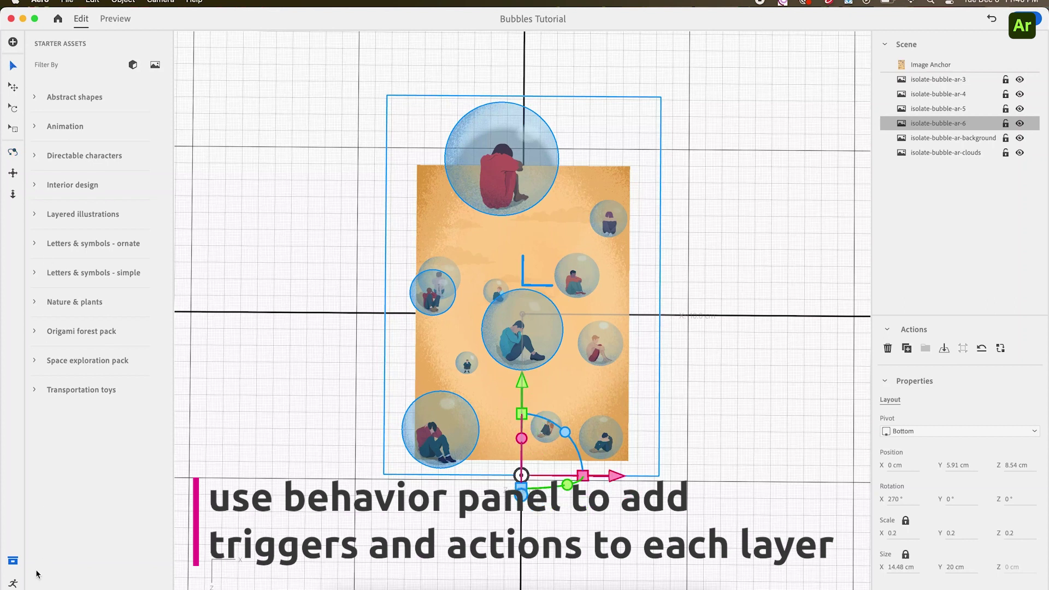
# Step: Show the Behaviors panel, pick layers in the Scene list and lock isolate-bubble-ar-background
pyautogui.click(13, 584)
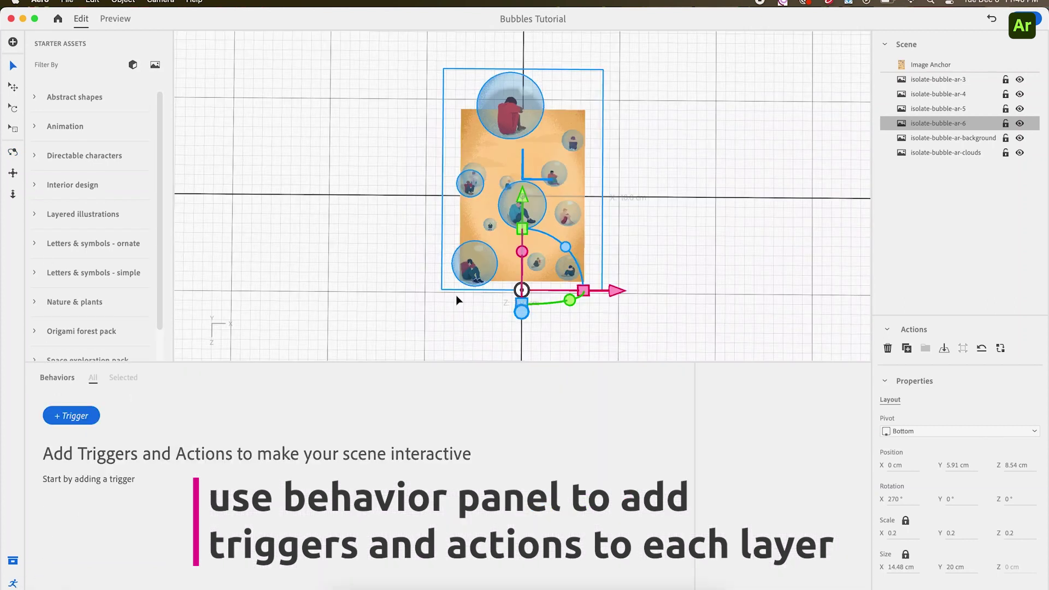
pyautogui.click(974, 82)
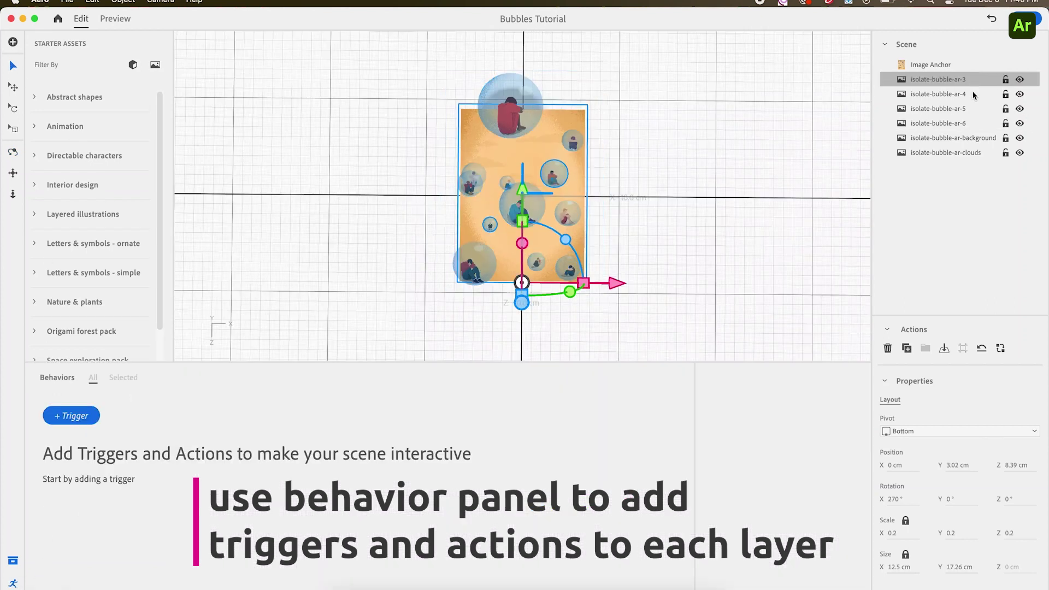
pyautogui.click(955, 152)
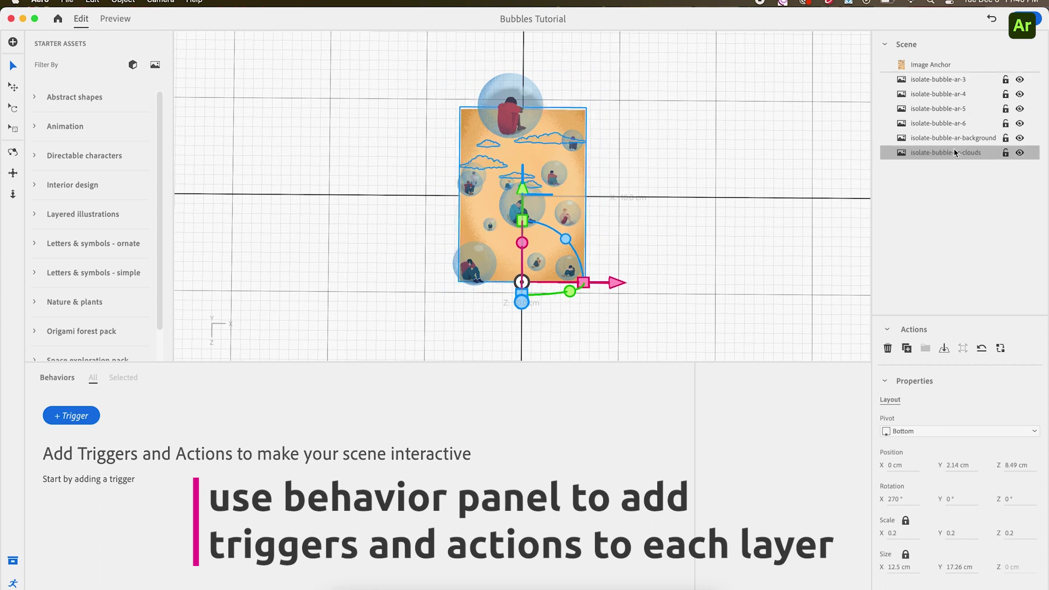
pyautogui.click(1007, 138)
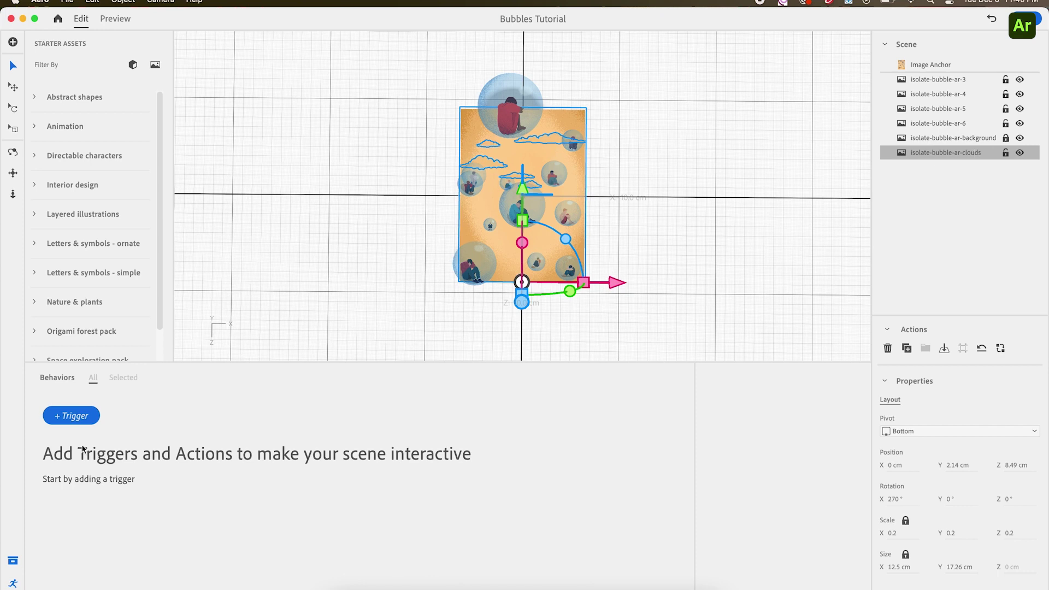
pyautogui.click(61, 422)
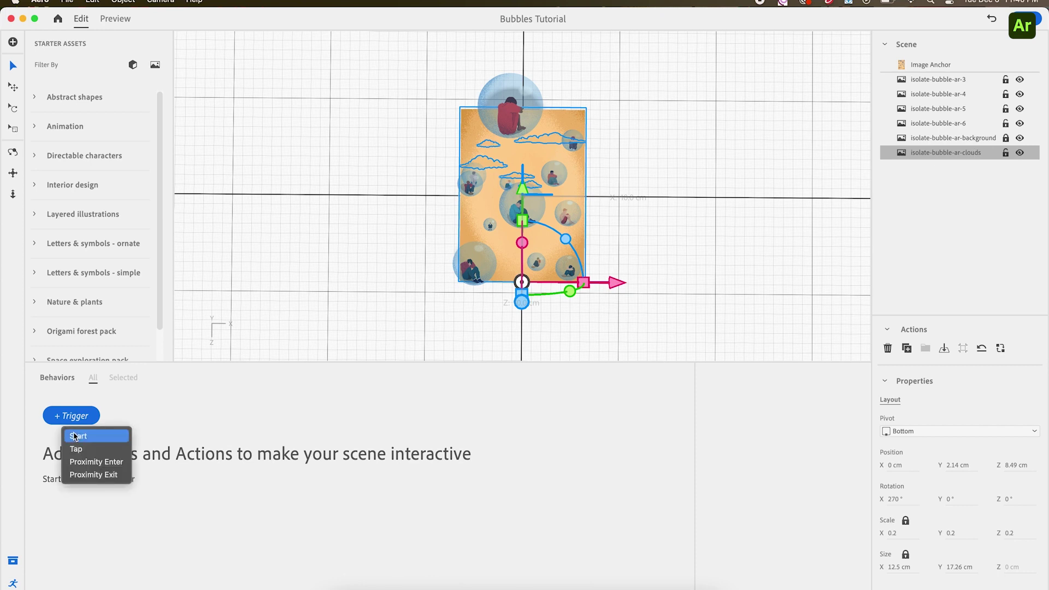
# Step: Add a Scene Start trigger with a Move action for the clouds layer
pyautogui.click(76, 437)
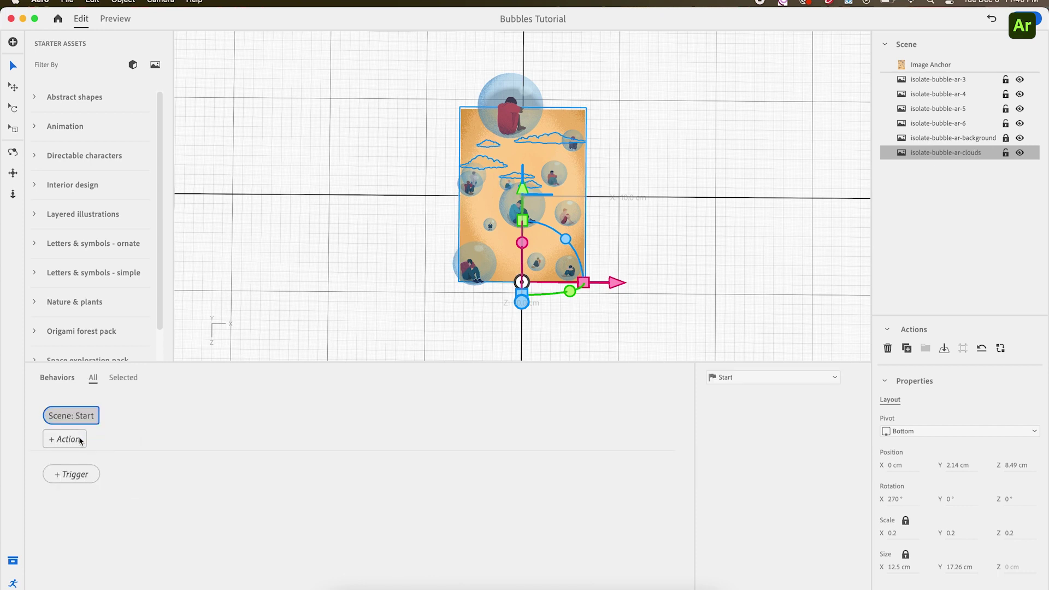
pyautogui.click(80, 440)
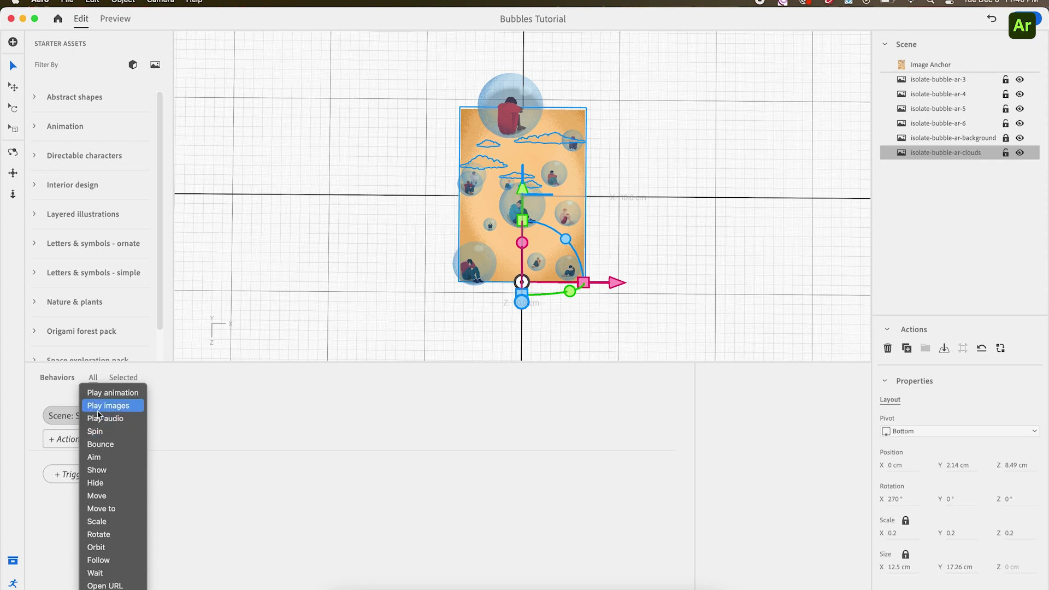
pyautogui.click(124, 497)
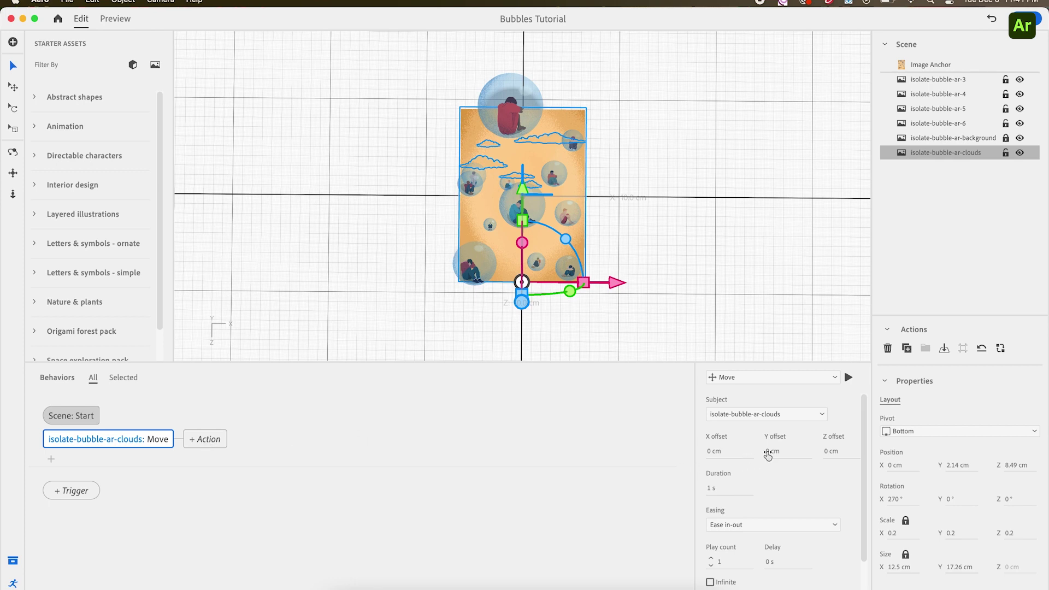
# Step: Make the clouds' Move infinite, drag X offset to -7.1 cm and preview at 3 s
pyautogui.click(783, 383)
pyautogui.click(743, 493)
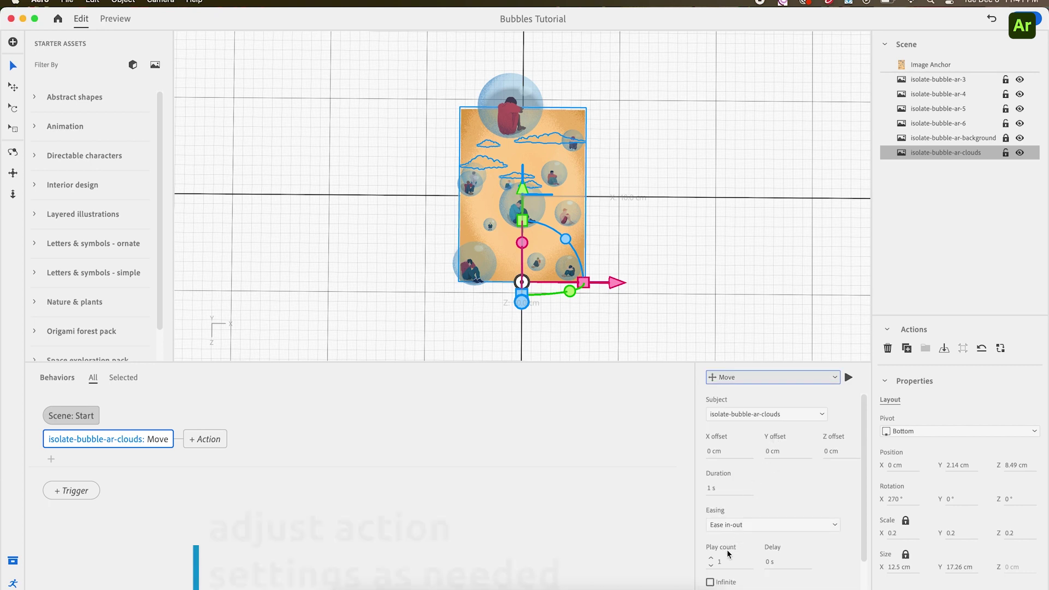
pyautogui.click(710, 582)
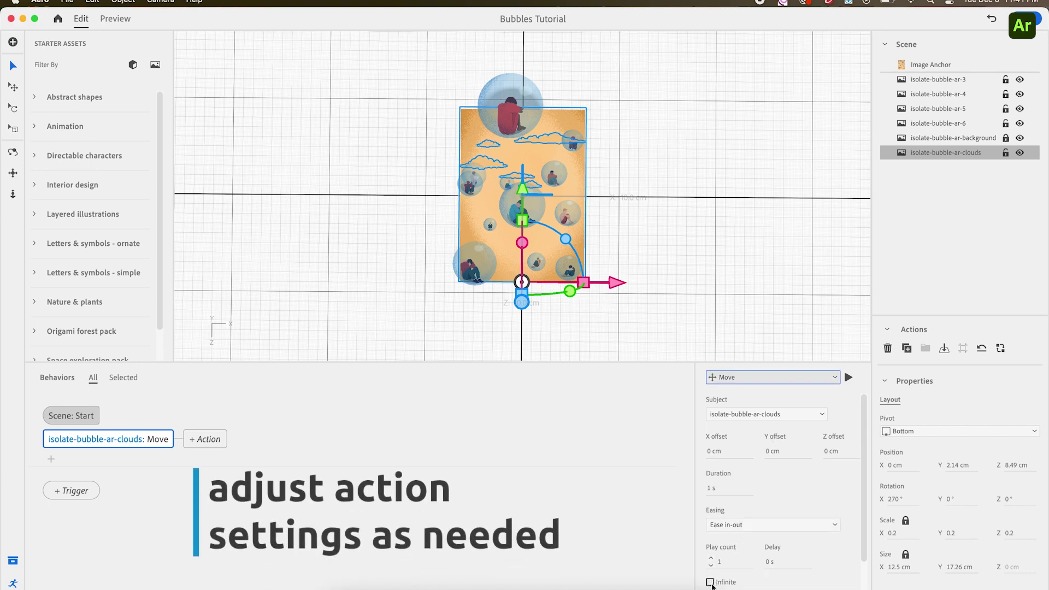
pyautogui.click(712, 489)
pyautogui.write('3')
pyautogui.press('Return')
pyautogui.moveTo(713, 452); pyautogui.dragTo(698, 452)
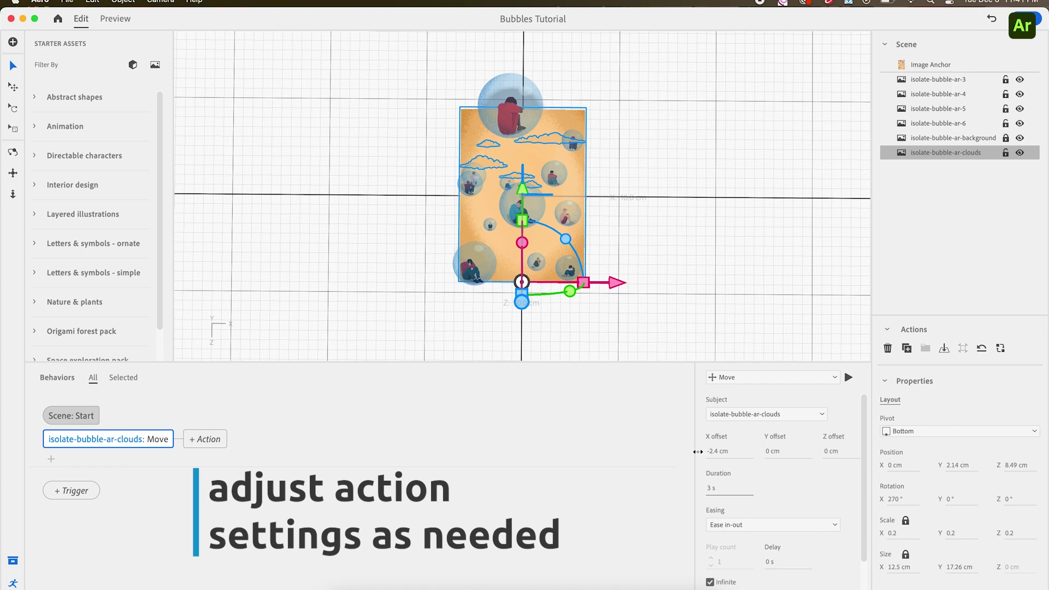
pyautogui.click(849, 377)
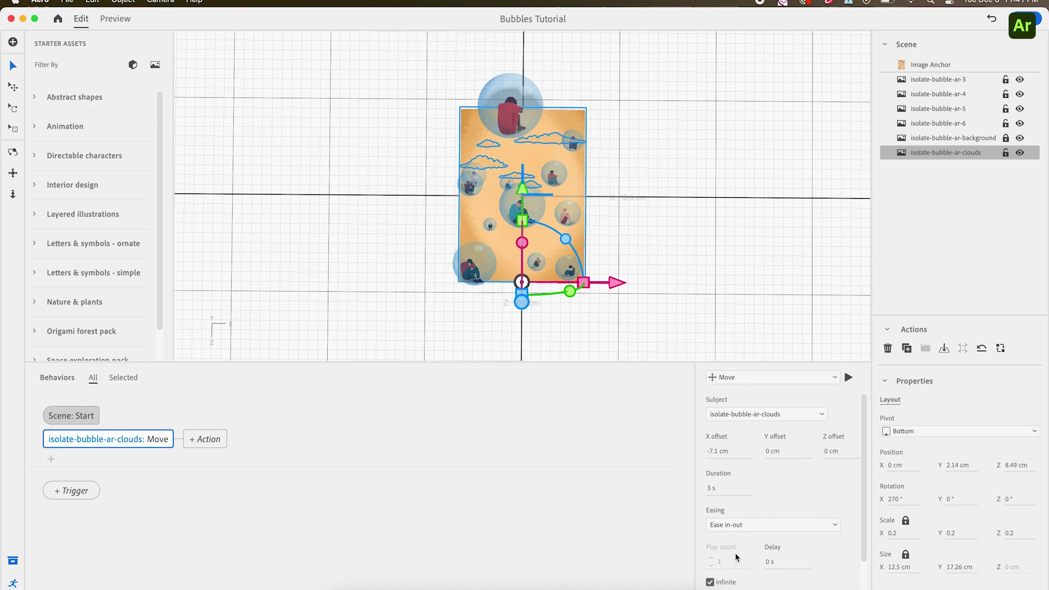
# Step: Set the clouds' move duration to 10 seconds and preview the leftward drift
pyautogui.click(711, 488)
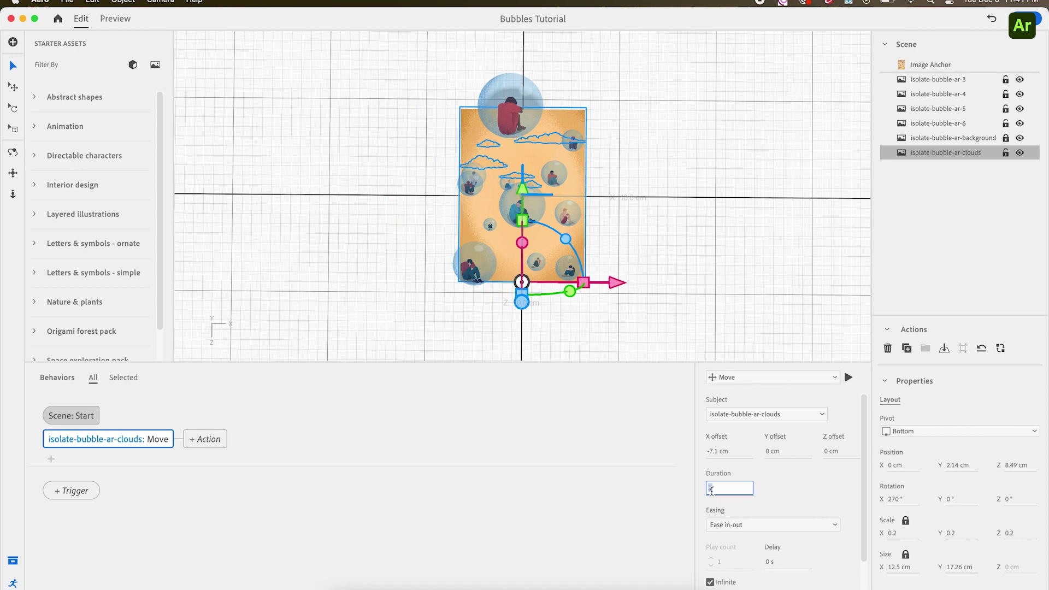
pyautogui.write('0')
pyautogui.press('Return')
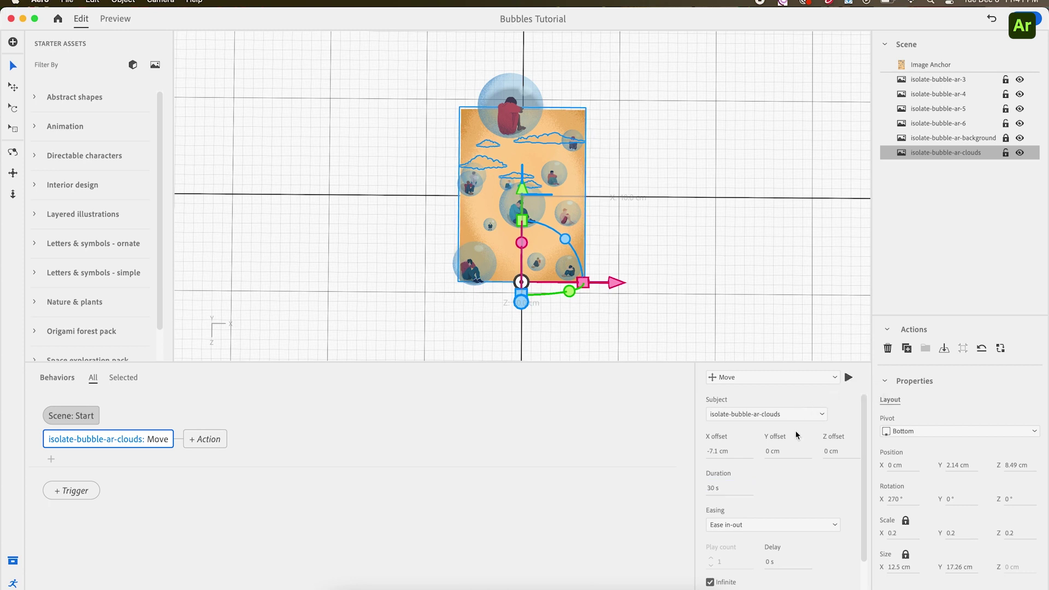
pyautogui.click(712, 488)
pyautogui.write('10')
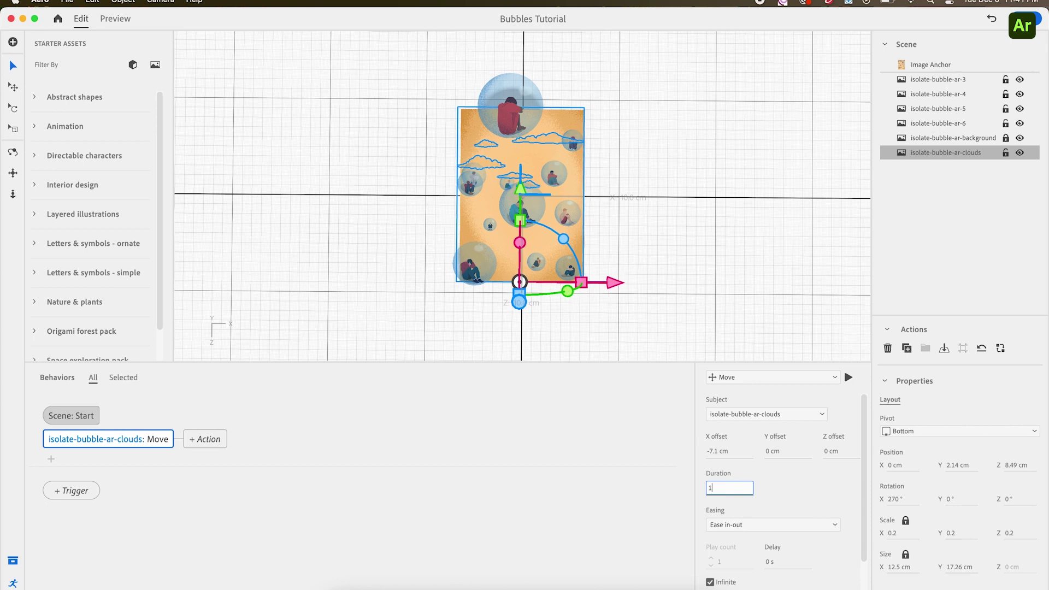
pyautogui.press('Return')
pyautogui.click(849, 377)
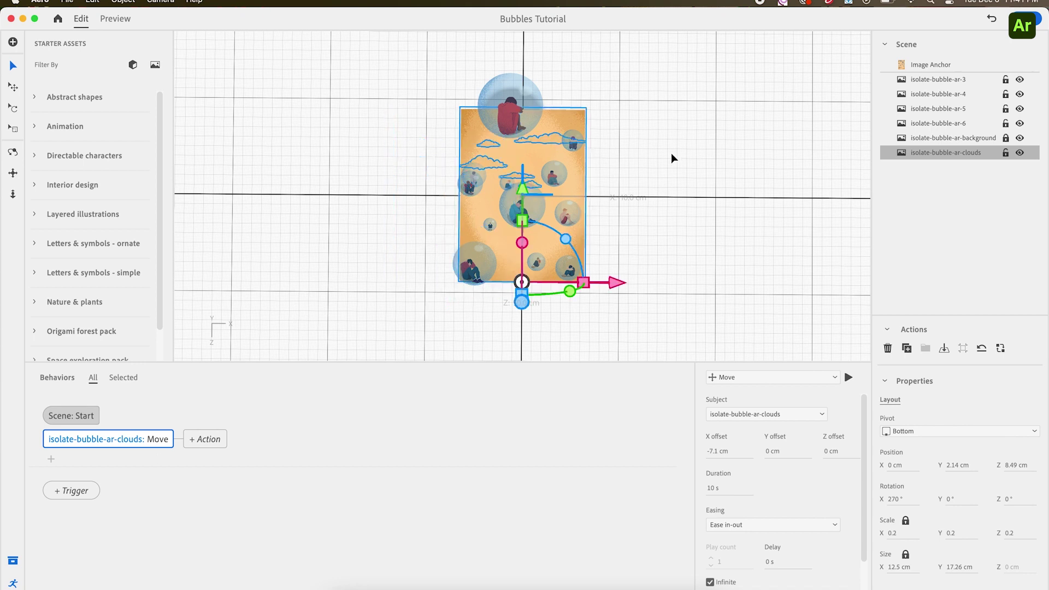
pyautogui.click(954, 124)
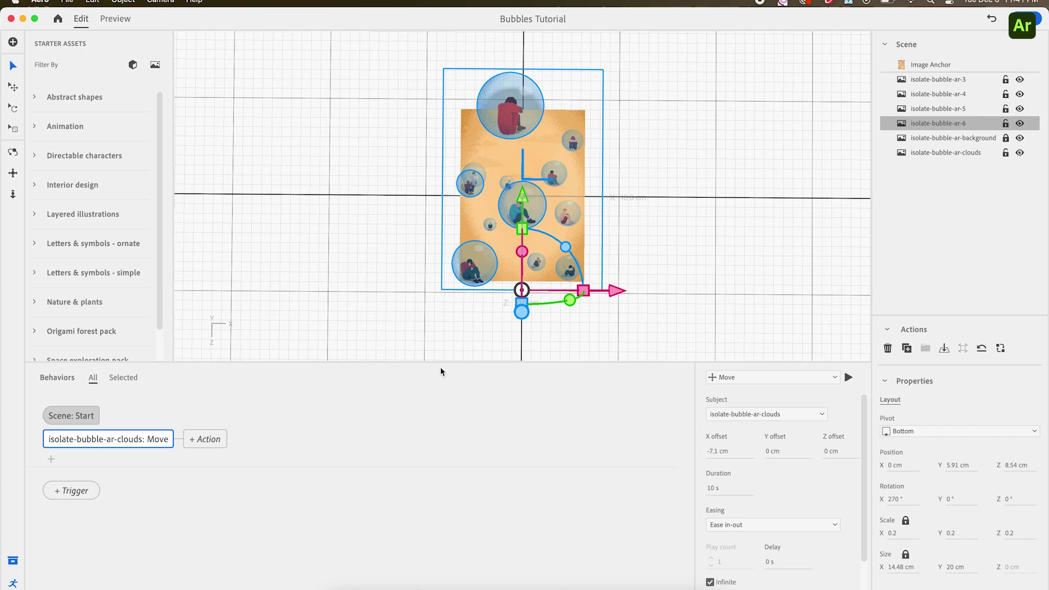
# Step: Add a Scene: Start trigger with a Move action for isolate-bubble-ar-6
pyautogui.click(70, 491)
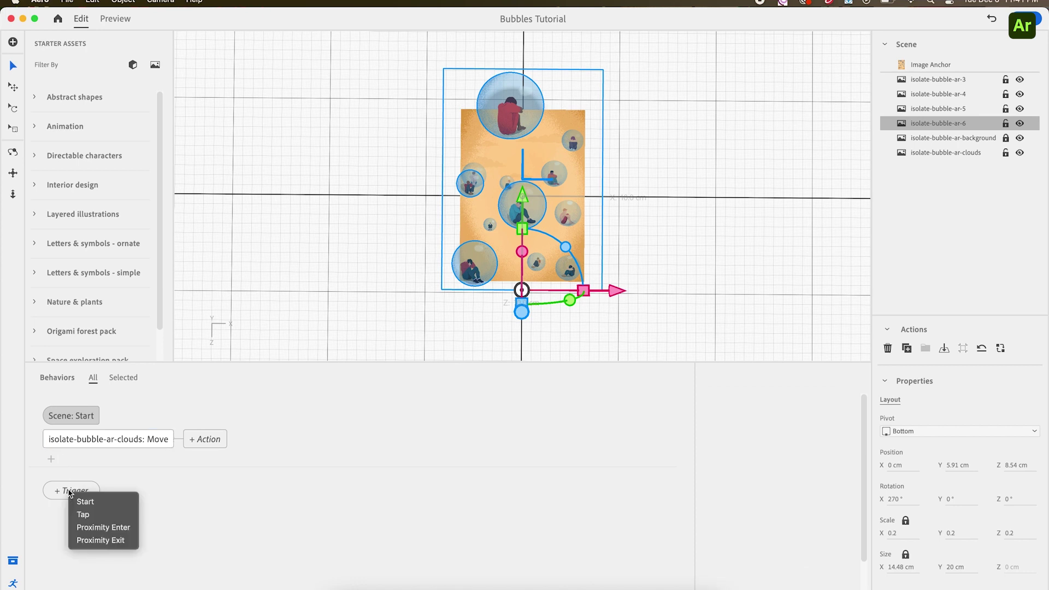
pyautogui.click(83, 500)
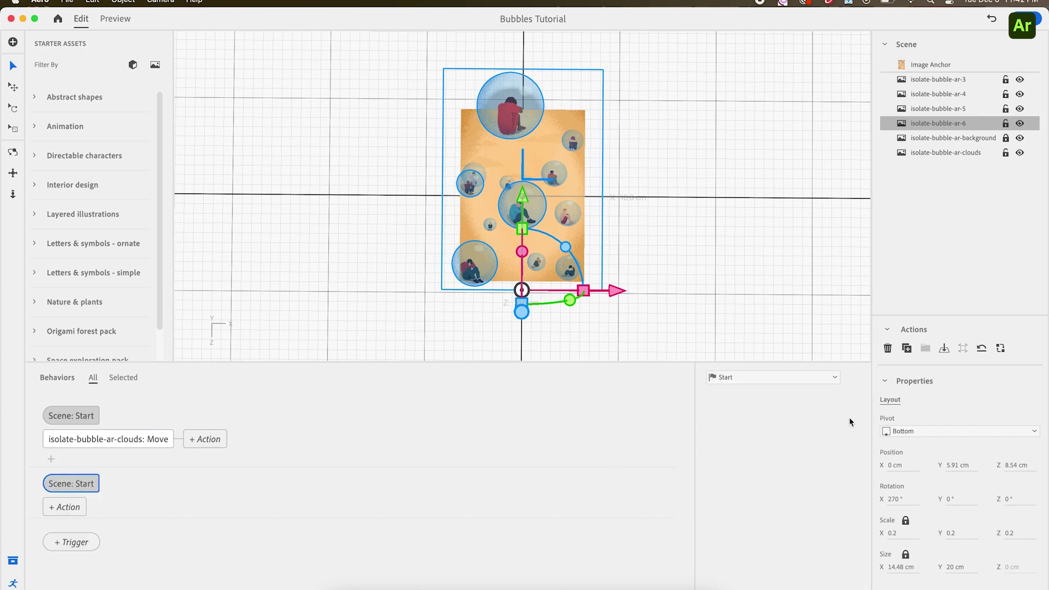
pyautogui.press('super+z')
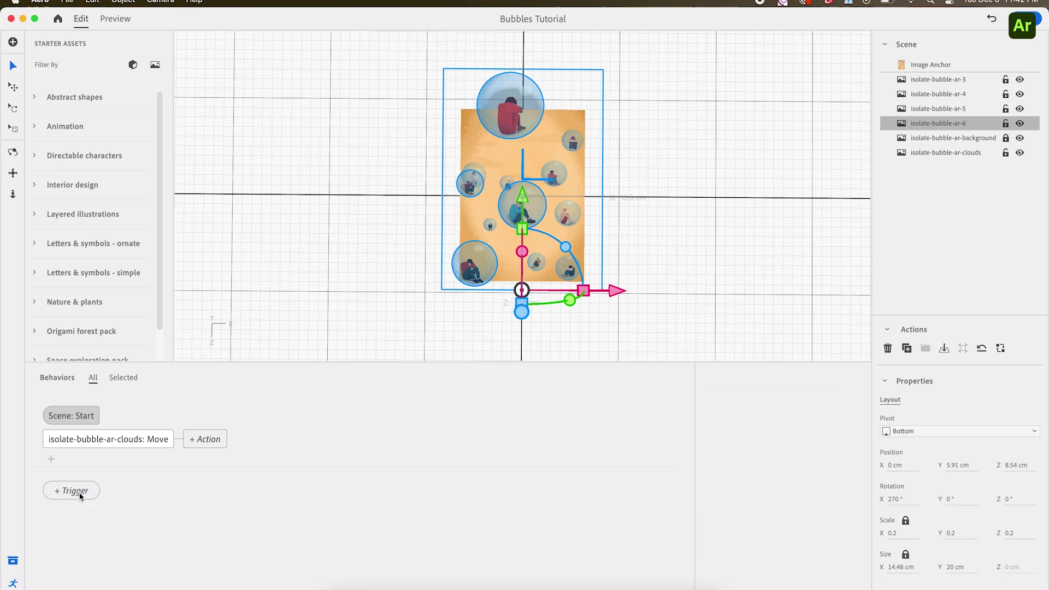
pyautogui.click(82, 494)
pyautogui.click(94, 503)
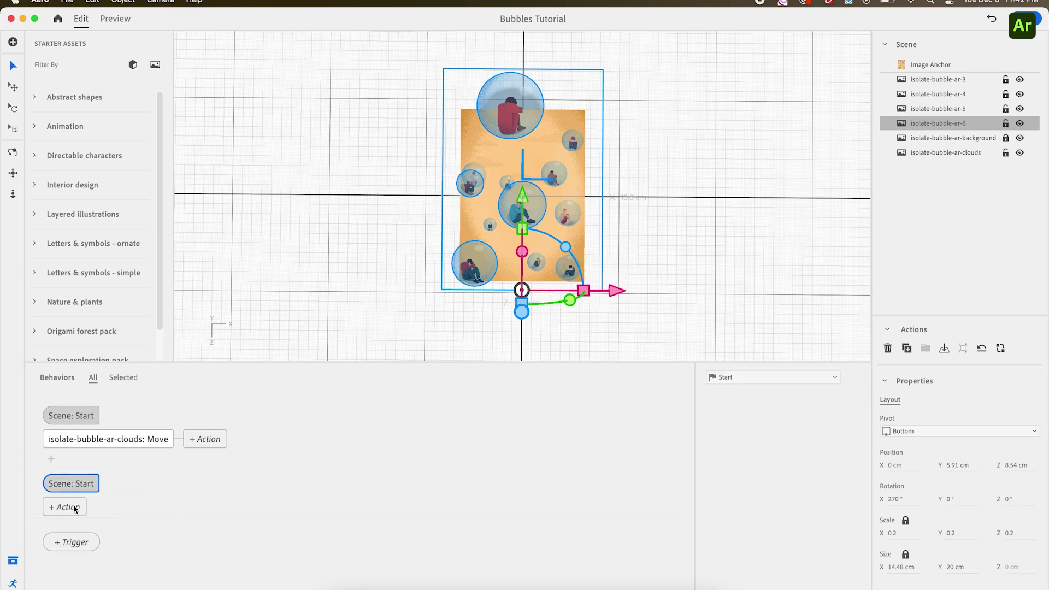
pyautogui.click(73, 507)
pyautogui.click(110, 494)
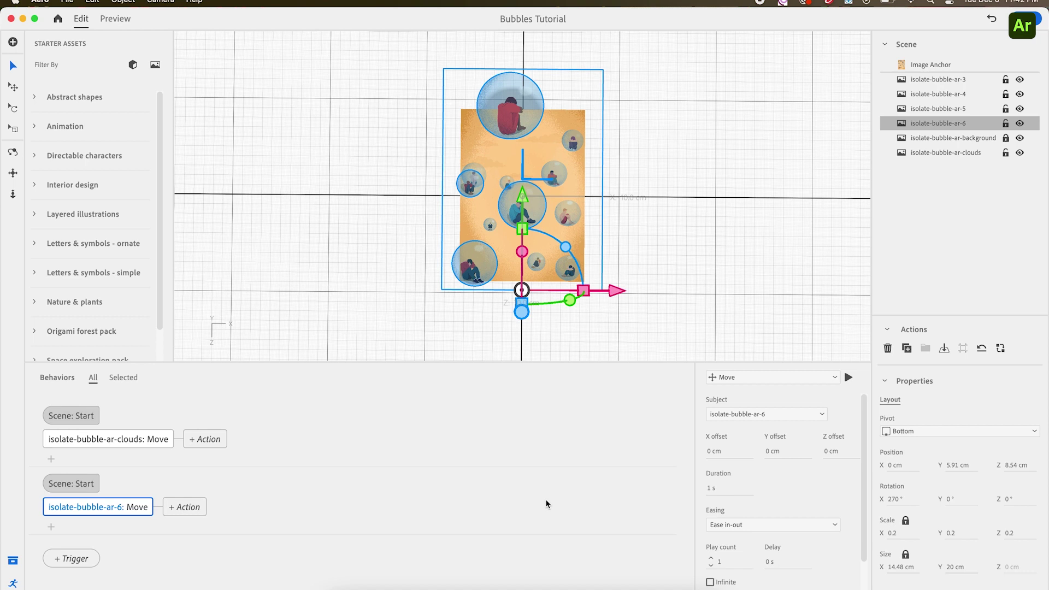
# Step: Make the Move rise 3.1 cm in Y over 5 s, loop infinitely, and preview it
pyautogui.moveTo(779, 452); pyautogui.dragTo(789, 453)
pyautogui.click(716, 492)
pyautogui.write('5')
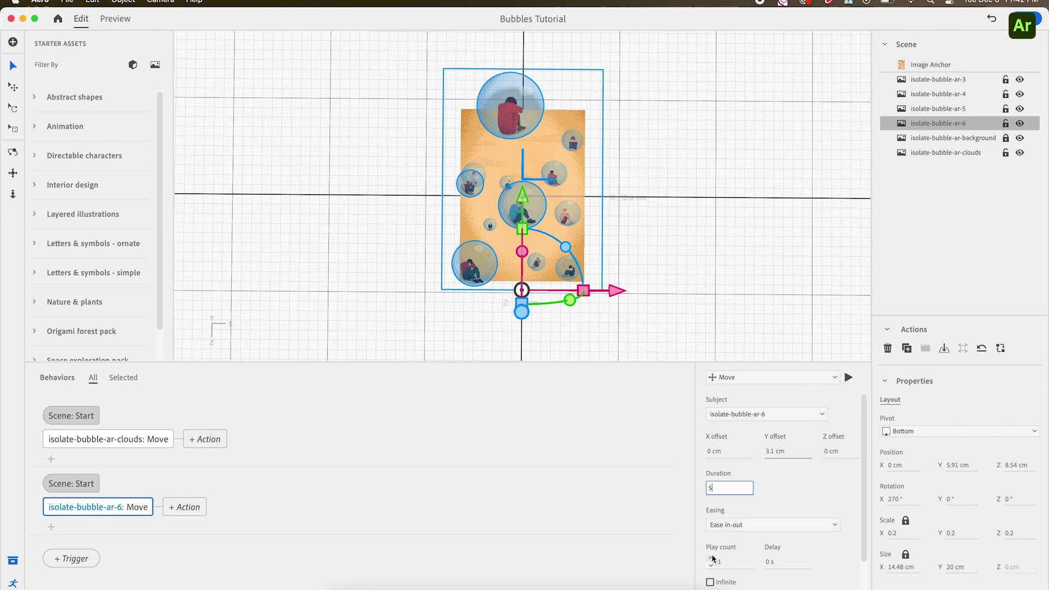
pyautogui.click(711, 582)
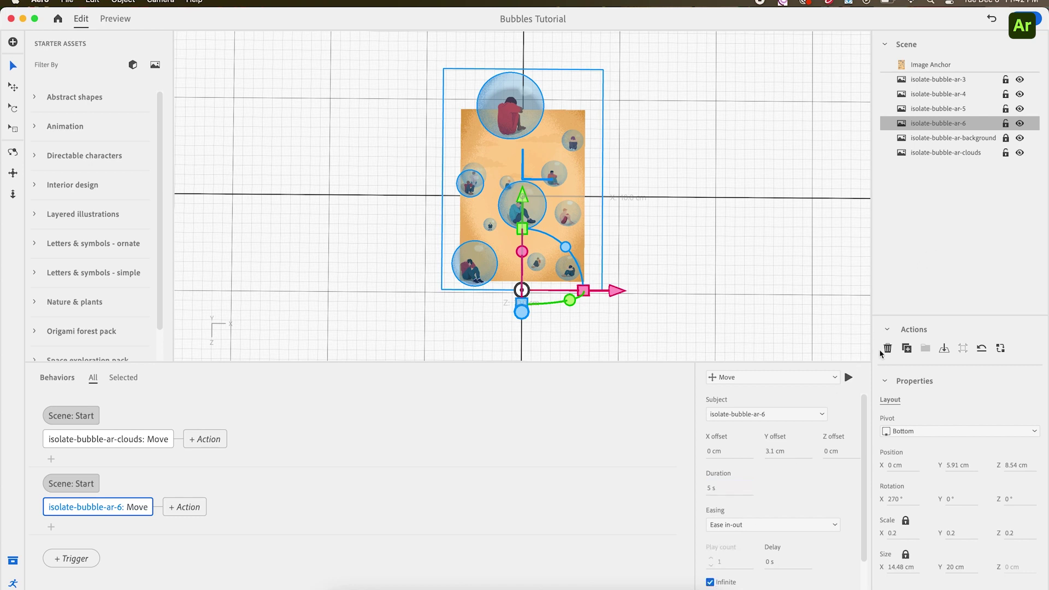
pyautogui.click(849, 378)
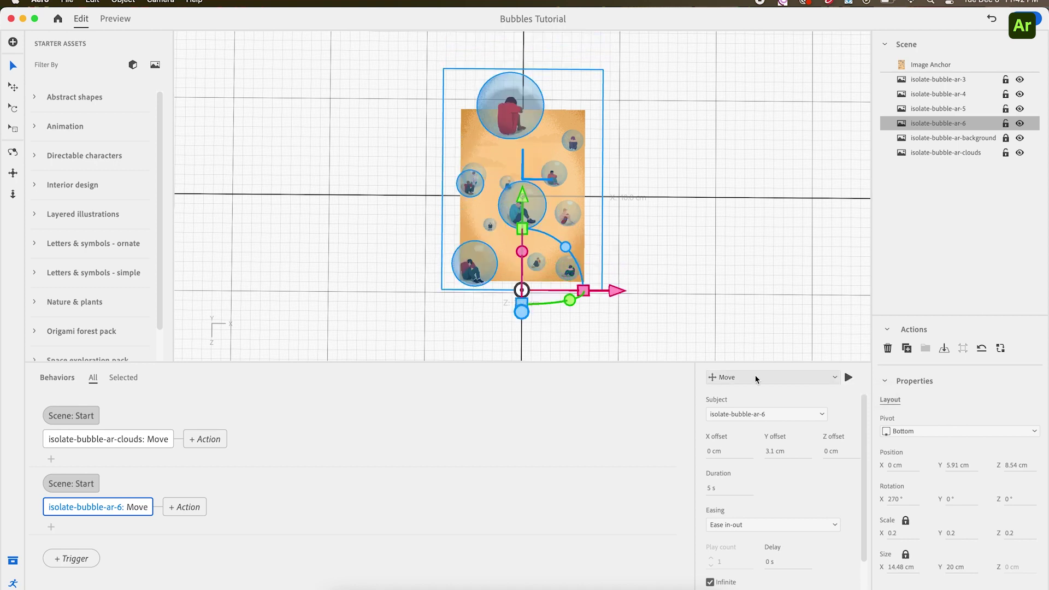
# Step: Select isolate-bubble-ar-5 and add a Scene: Start trigger with a Move action
pyautogui.click(962, 112)
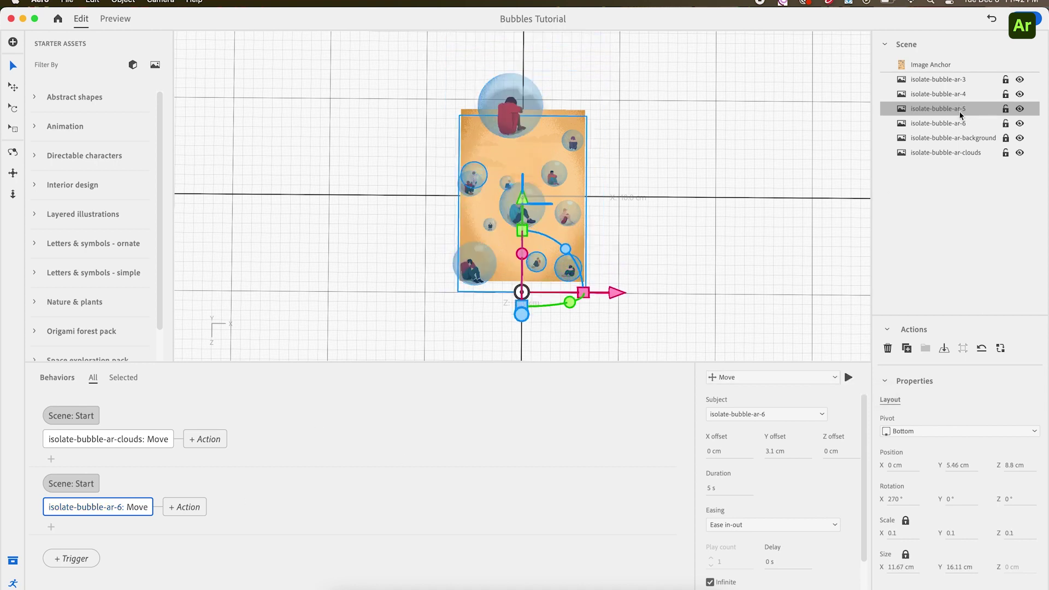
pyautogui.click(79, 568)
pyautogui.click(98, 543)
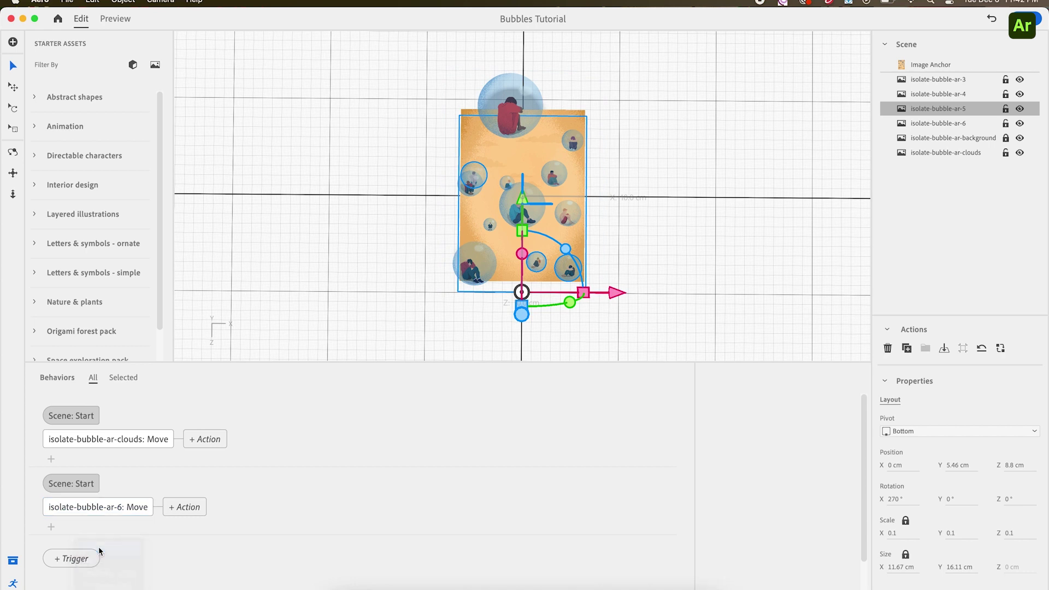
pyautogui.click(65, 575)
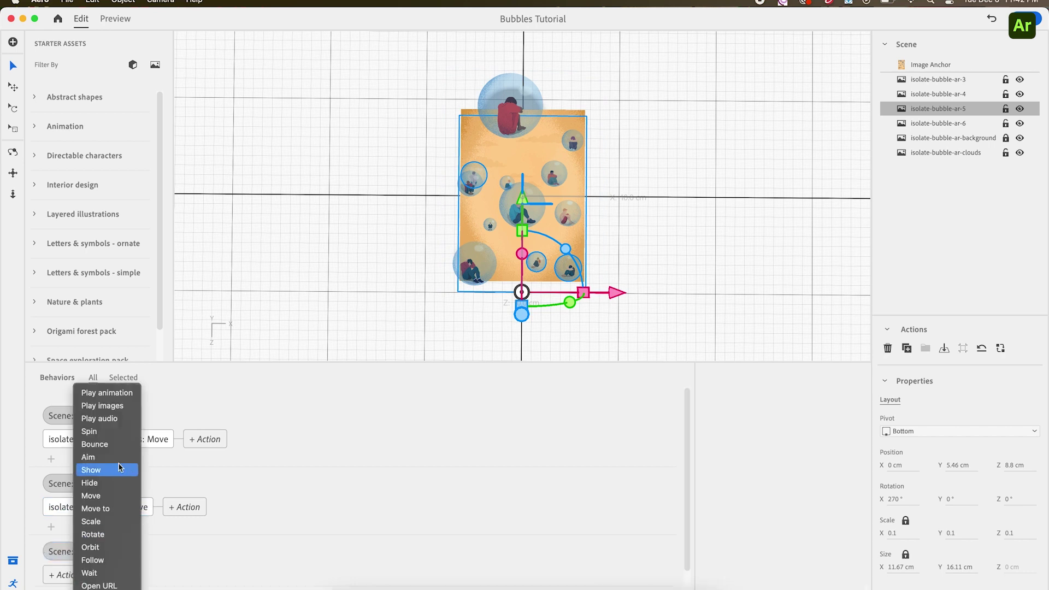
pyautogui.click(109, 496)
# Step: Set the Move to Y offset -3.7 cm over 5 s, looping infinitely, and preview it
pyautogui.moveTo(774, 452); pyautogui.dragTo(758, 451)
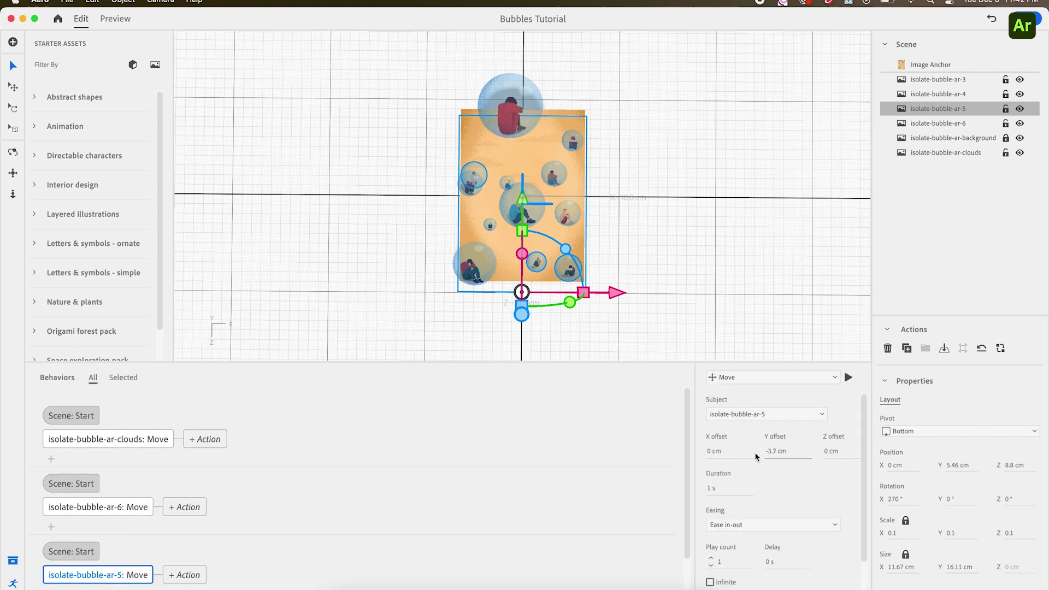
pyautogui.click(713, 488)
pyautogui.write('5')
pyautogui.press('Return')
pyautogui.click(711, 582)
pyautogui.click(849, 377)
pyautogui.click(946, 97)
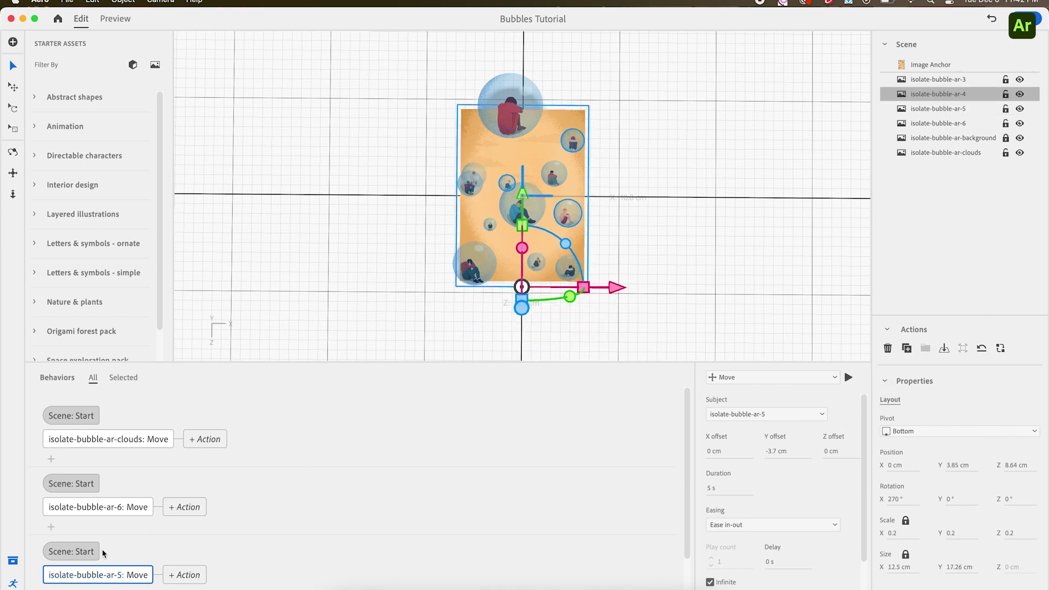
# Step: Add a Scene: Start trigger with a Move action for isolate-bubble-ar-4
pyautogui.scroll(-2, 102, 548)
pyautogui.click(77, 584)
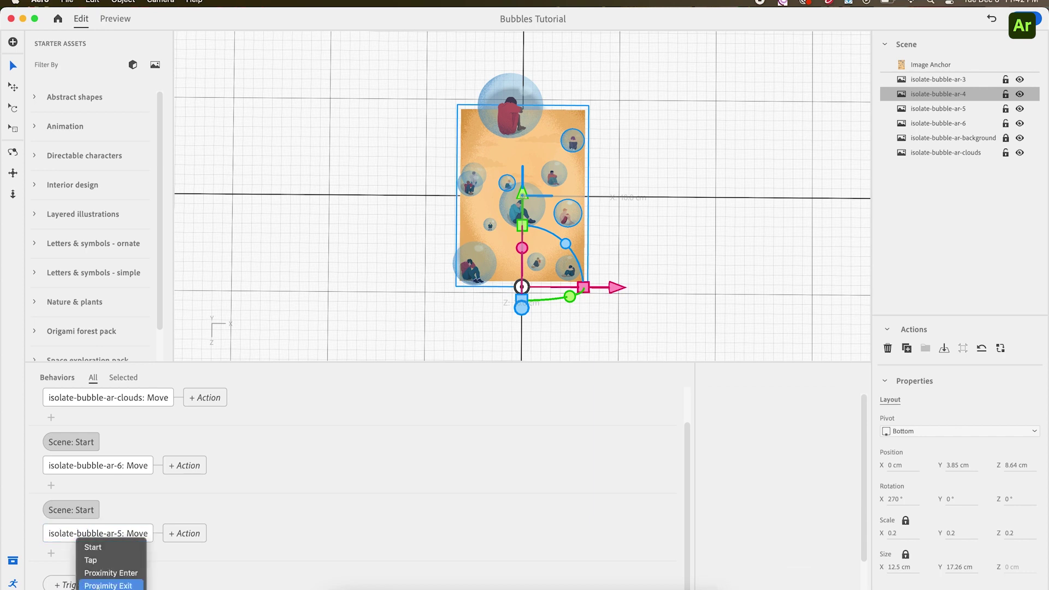
pyautogui.click(95, 547)
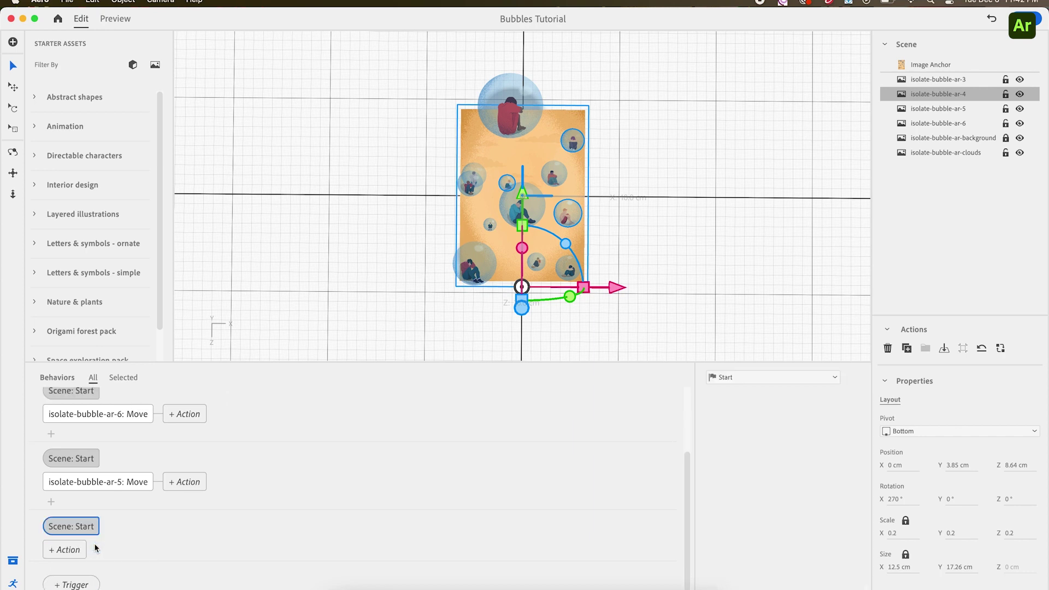
pyautogui.click(76, 551)
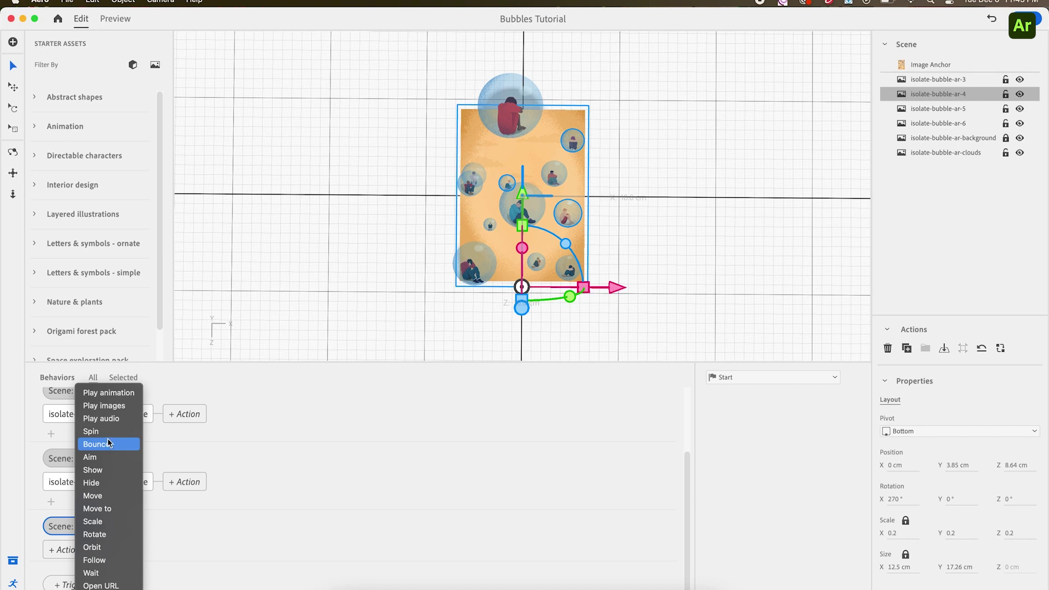
pyautogui.click(100, 496)
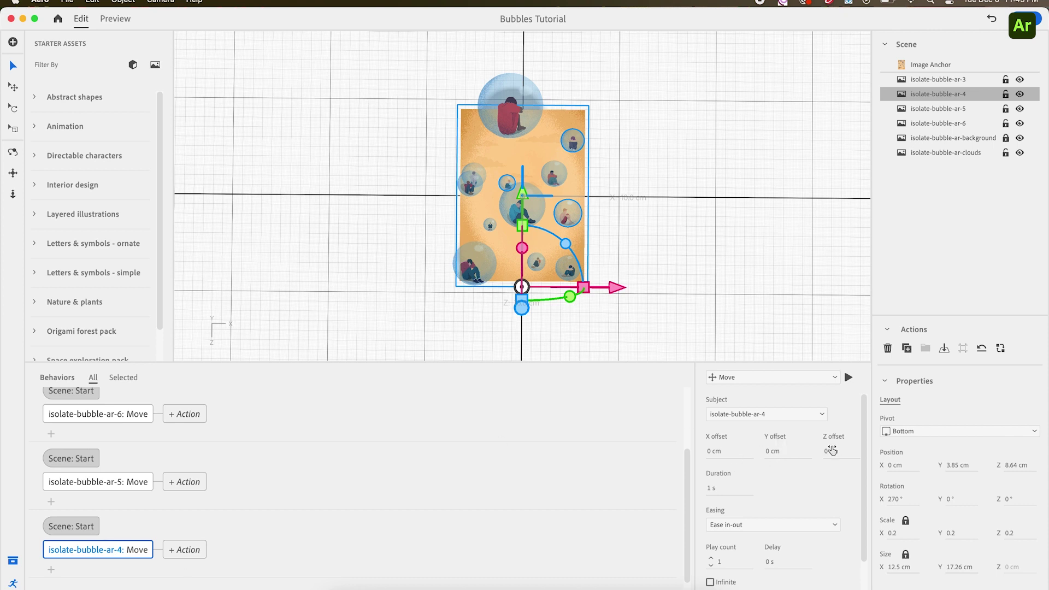
# Step: Set the Move's depth offset to -1 cm, previewing the animation once
pyautogui.moveTo(823, 451); pyautogui.dragTo(817, 451)
pyautogui.click(848, 377)
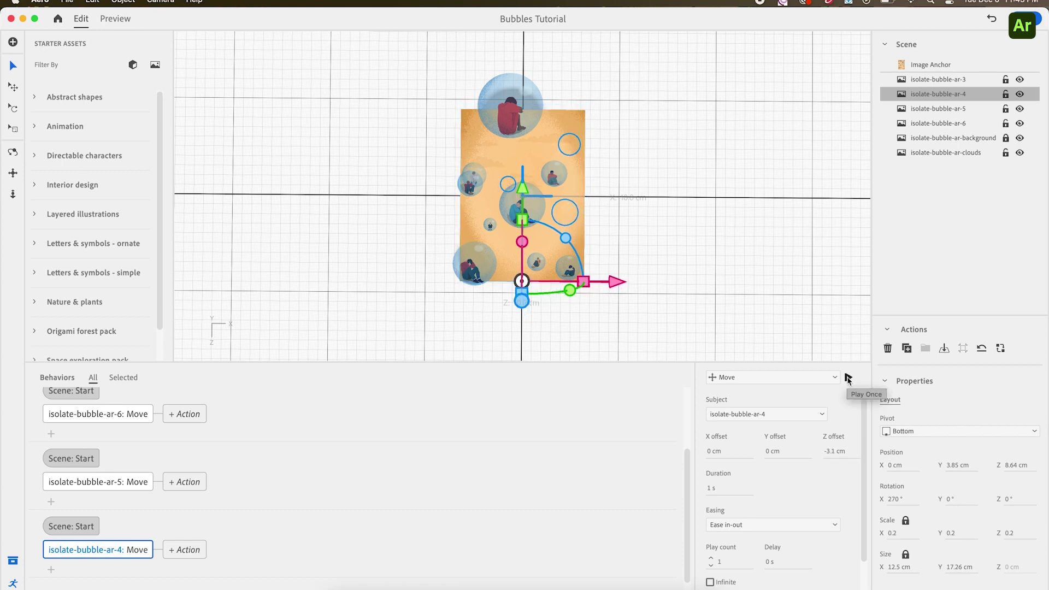
pyautogui.click(838, 453)
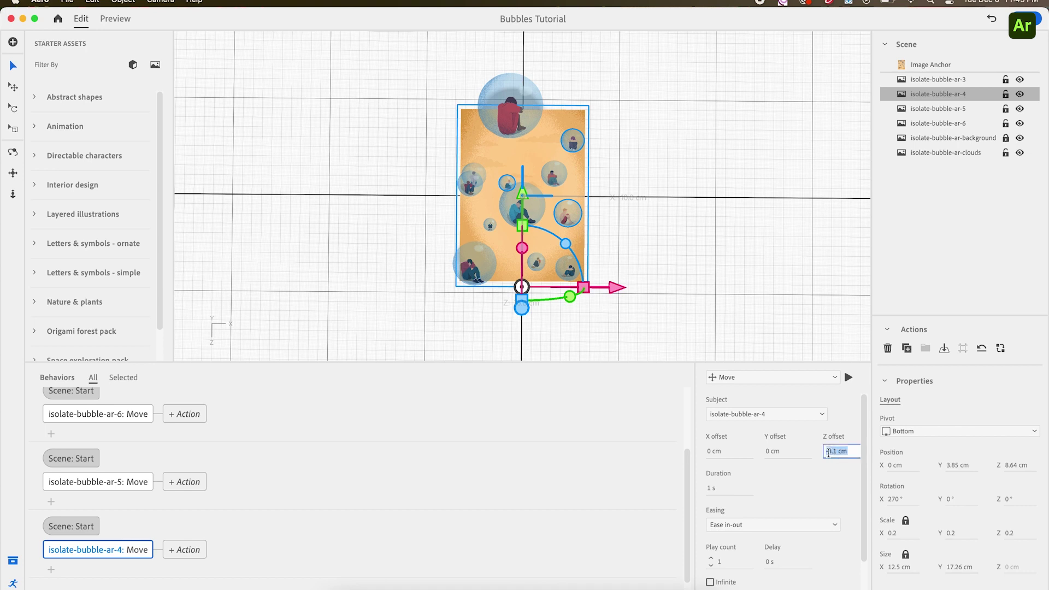
pyautogui.write('-1')
pyautogui.press('Return')
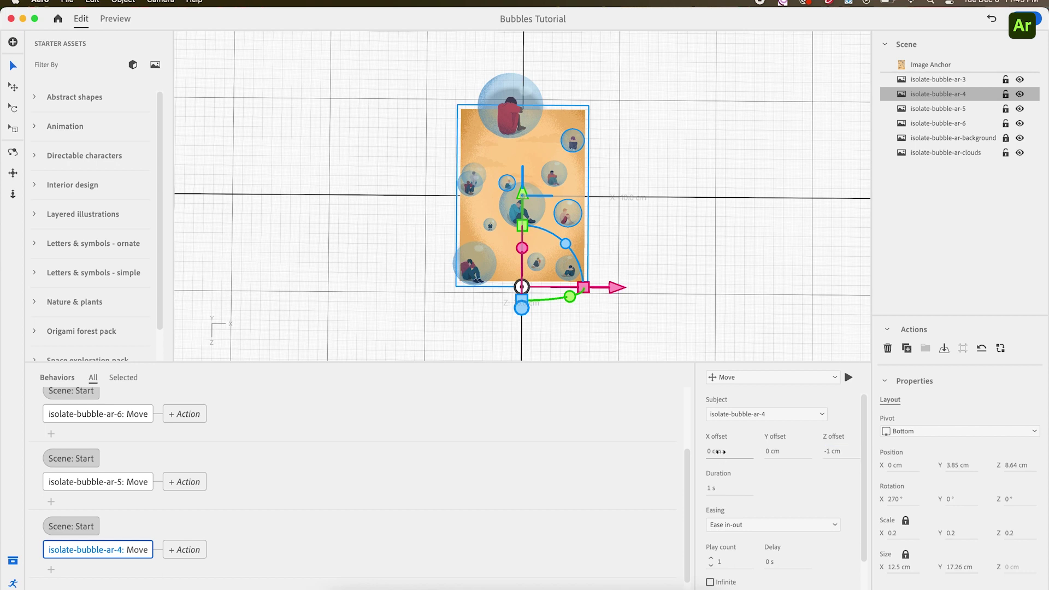
# Step: Set the vertical offset to -1.3 cm, loop infinitely, and use a 5 s duration
pyautogui.moveTo(763, 452); pyautogui.dragTo(764, 451)
pyautogui.click(710, 582)
pyautogui.click(713, 489)
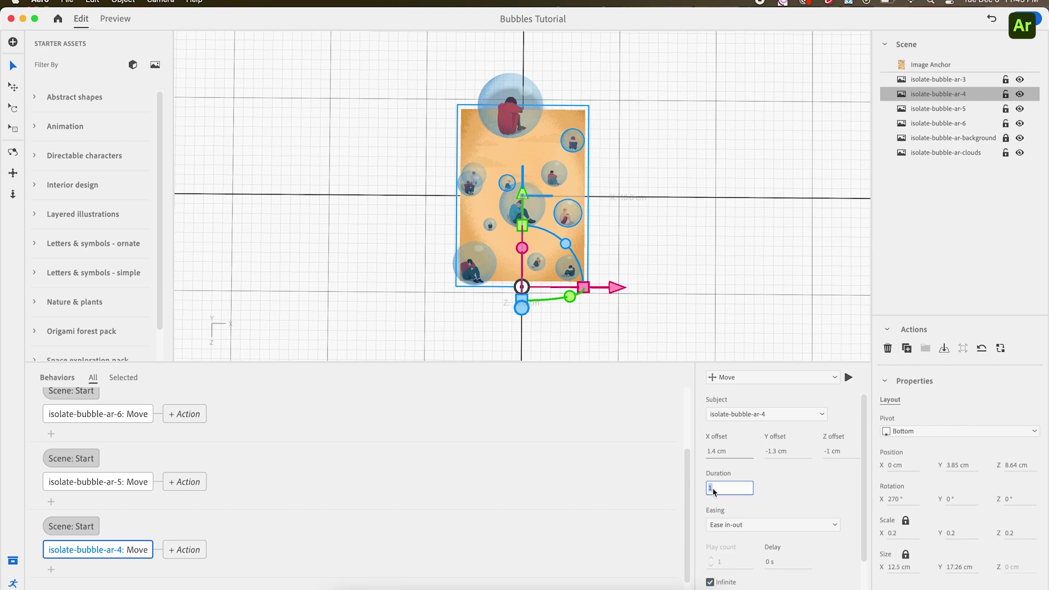
pyautogui.write('5')
pyautogui.press('Return')
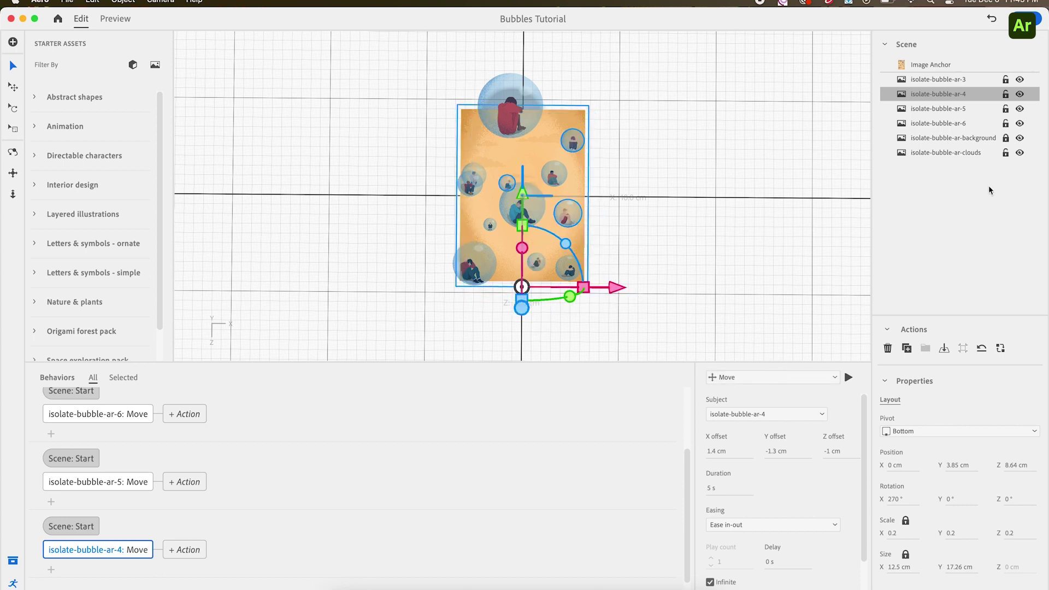
pyautogui.click(963, 80)
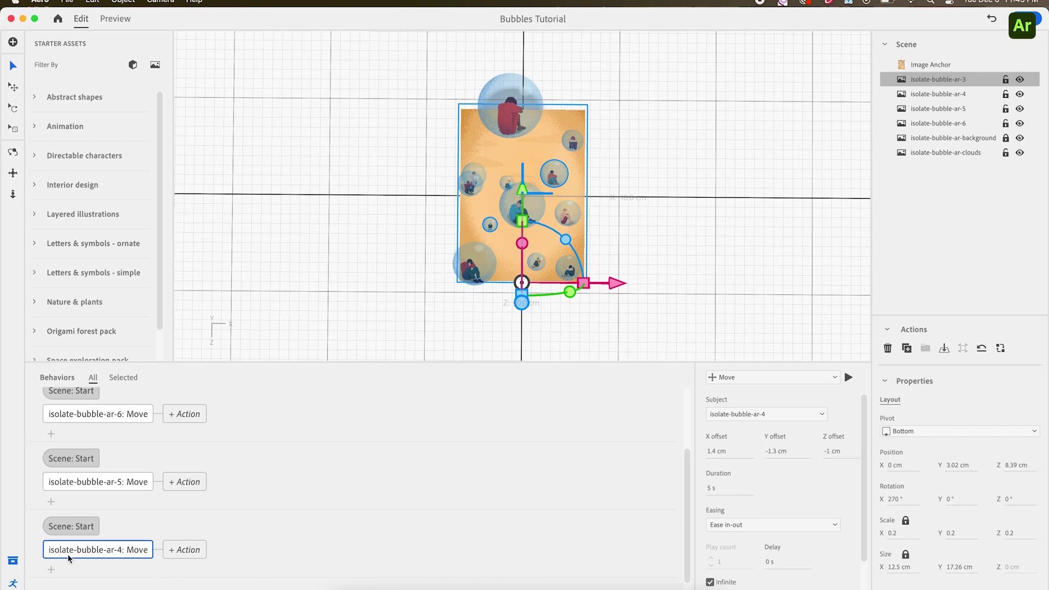
# Step: Add a Scene: Start trigger with a Move action for isolate-bubble-ar-3
pyautogui.scroll(-1, 76, 566)
pyautogui.click(74, 581)
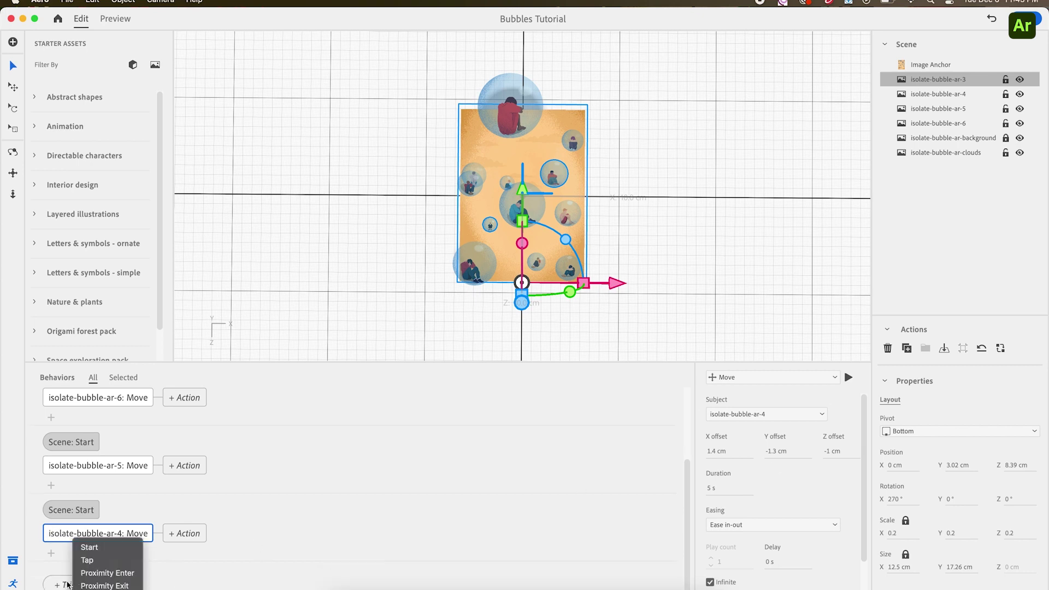
pyautogui.click(90, 547)
pyautogui.scroll(-3, 81, 579)
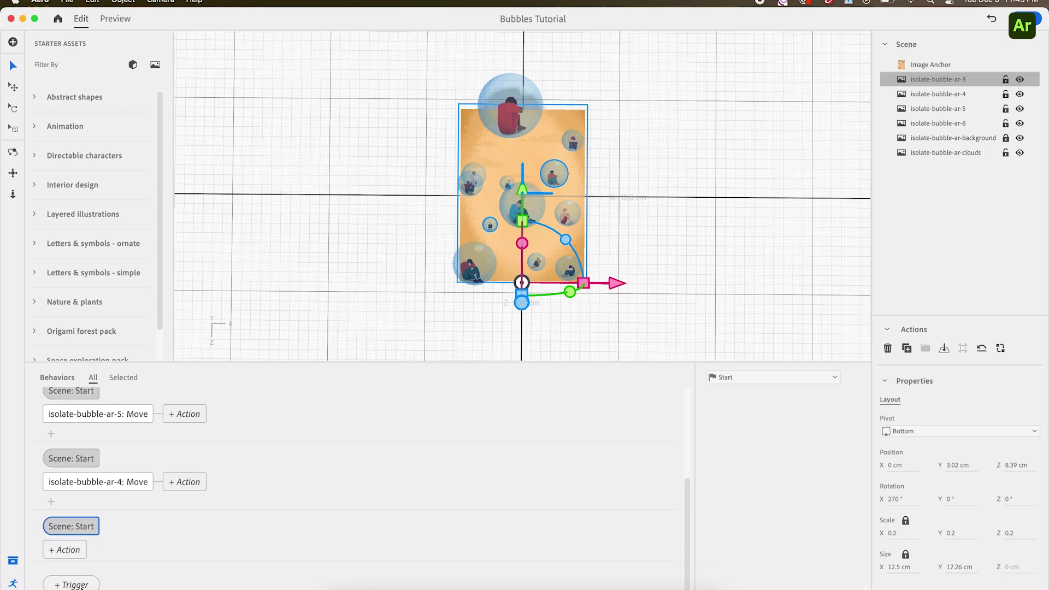
pyautogui.click(75, 551)
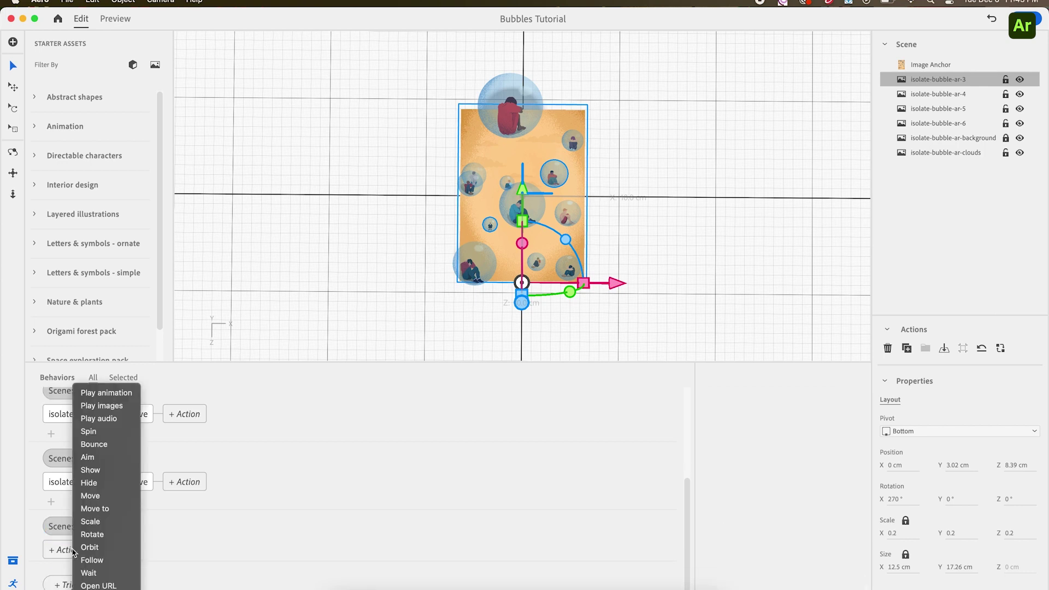
pyautogui.click(99, 497)
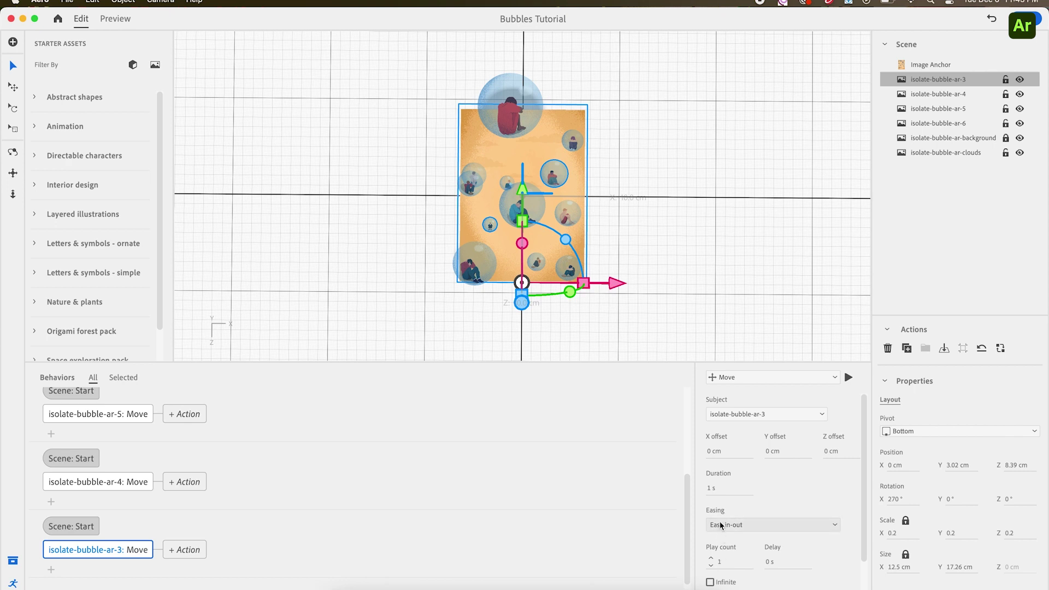
# Step: Set the Move to offsets -1.6, -1.9, 1 cm over 3 s, looping infinitely, and preview it
pyautogui.click(713, 489)
pyautogui.write('5')
pyautogui.click(711, 583)
pyautogui.moveTo(719, 451); pyautogui.dragTo(760, 450)
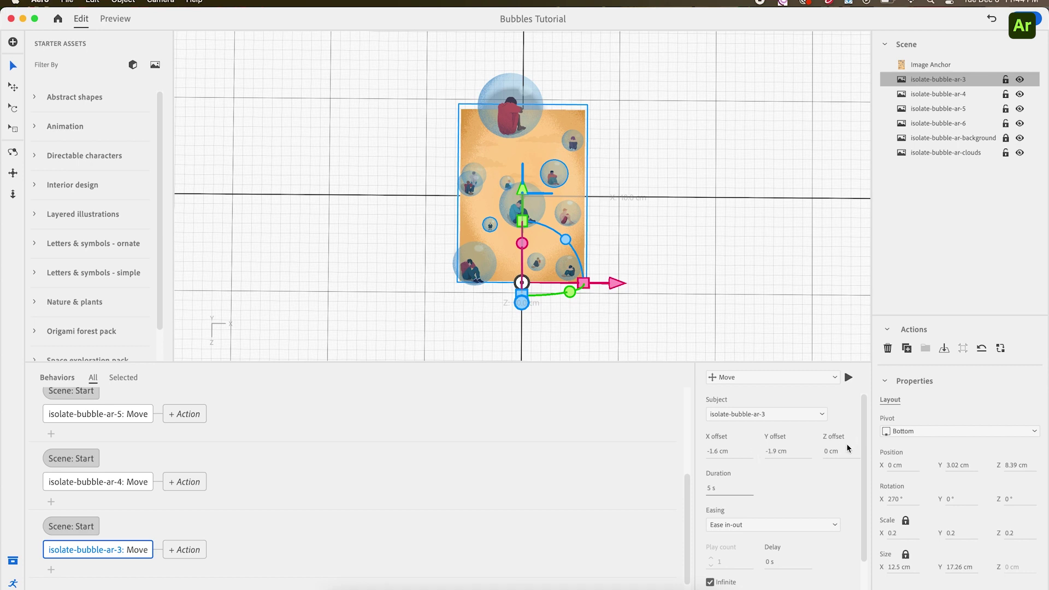
pyautogui.moveTo(840, 452); pyautogui.dragTo(840, 451)
pyautogui.click(713, 491)
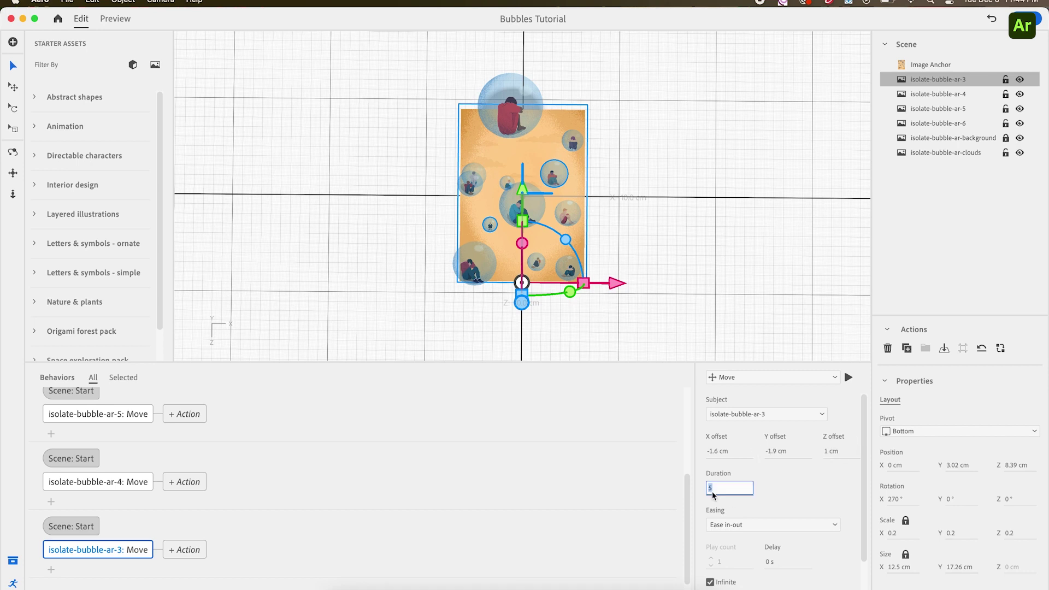
pyautogui.write('3')
pyautogui.press('Return')
pyautogui.click(849, 378)
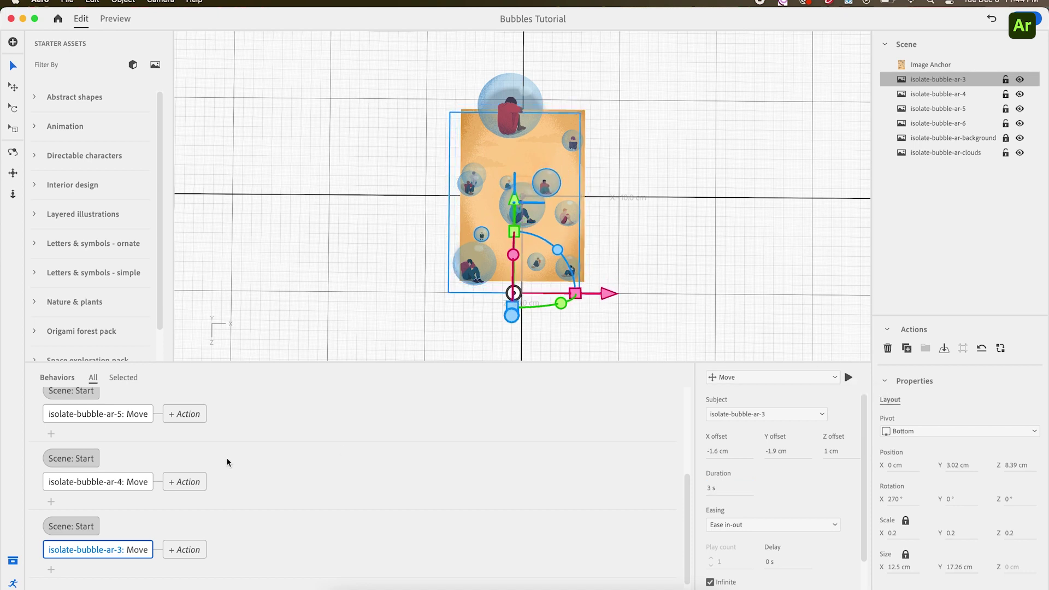
pyautogui.click(103, 482)
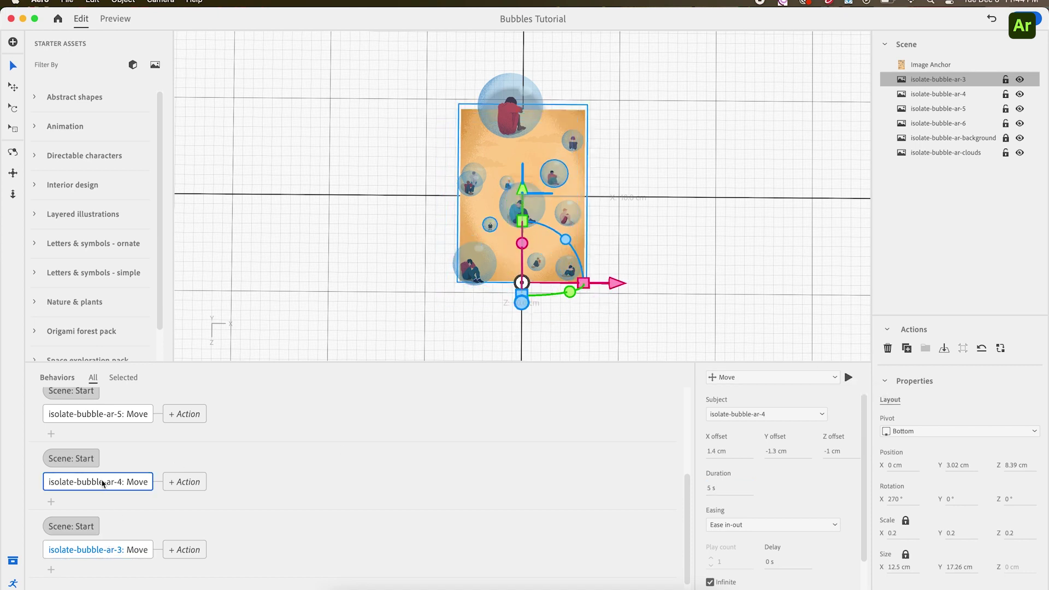
# Step: Review the bubble-ar-5, bubble-ar-6 and clouds Move settings, toggling Selected/All behaviors
pyautogui.click(119, 416)
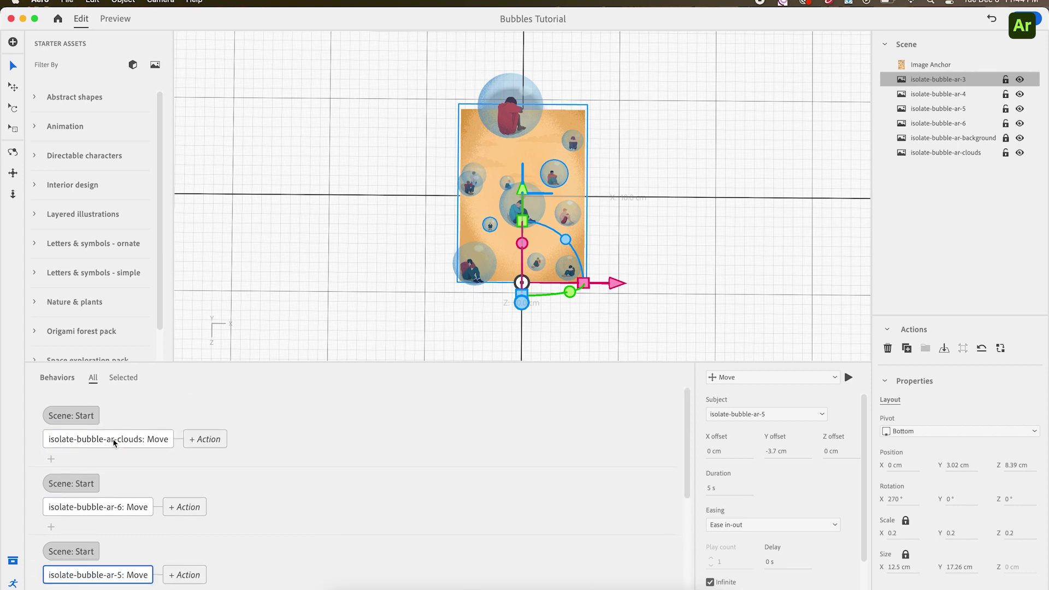
pyautogui.click(109, 511)
pyautogui.click(129, 441)
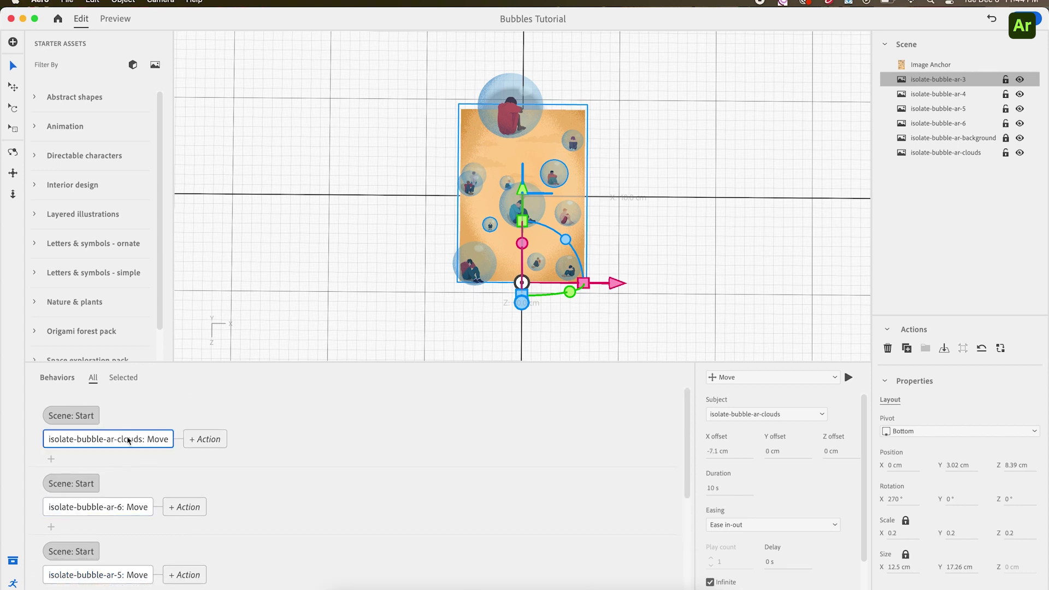
pyautogui.click(120, 510)
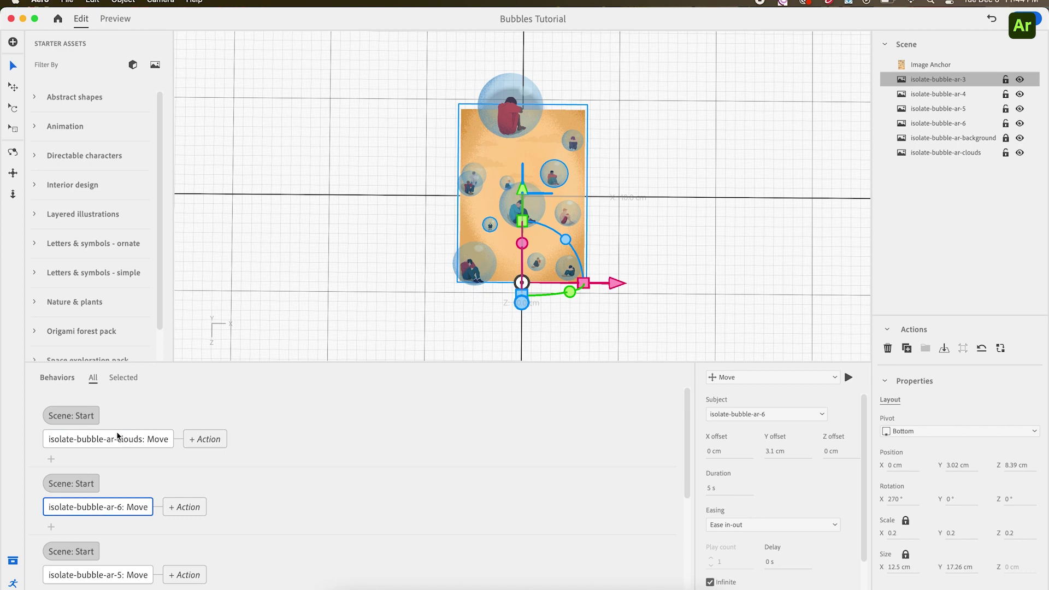
pyautogui.click(121, 379)
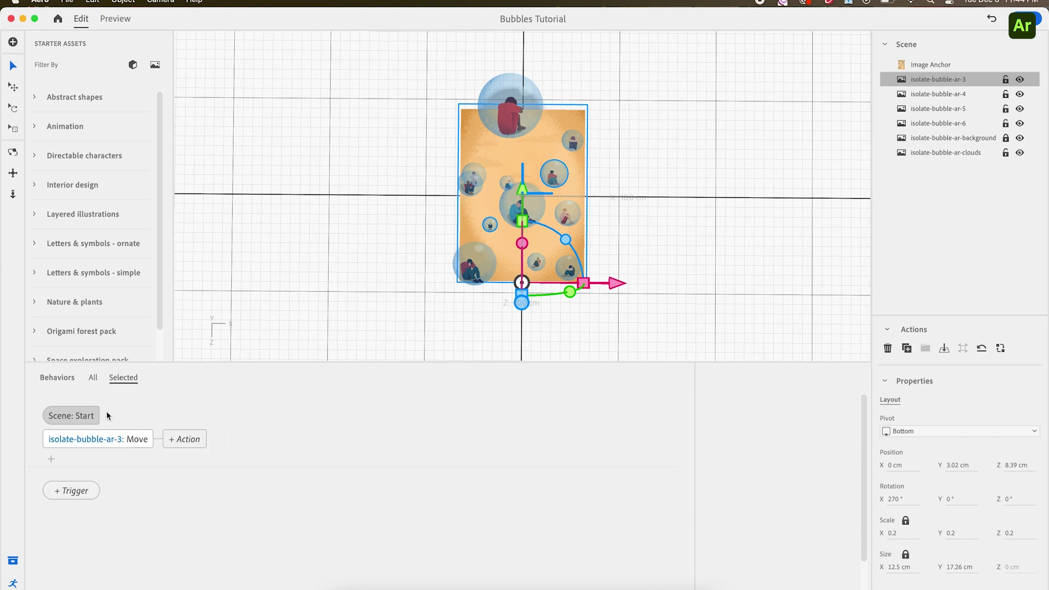
pyautogui.click(93, 380)
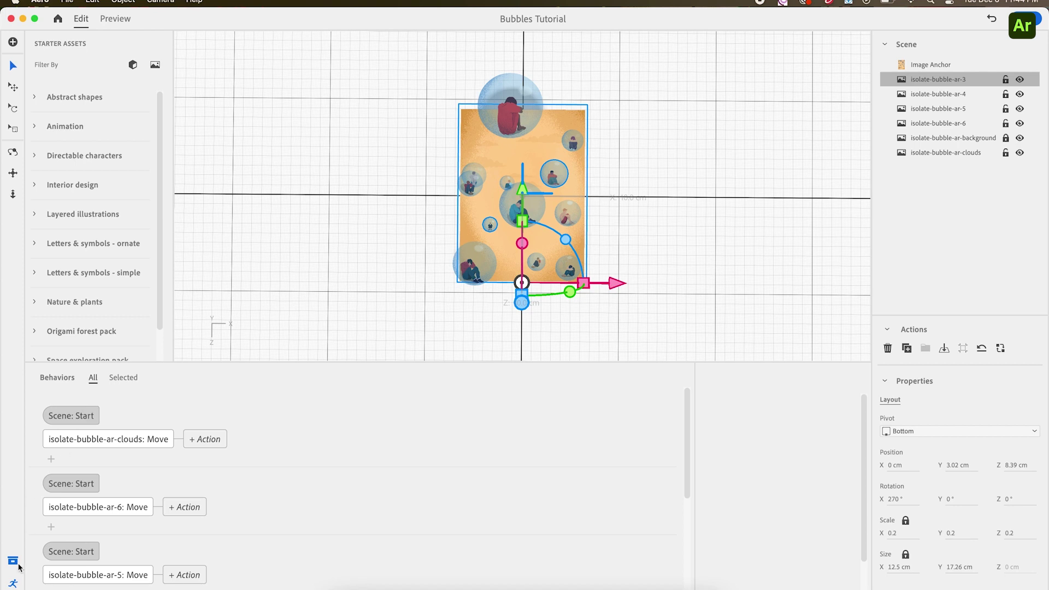
# Step: Recheck the Start trigger and the clouds and bubble-ar-6 Moves, then hide the Behaviors panel
pyautogui.click(14, 584)
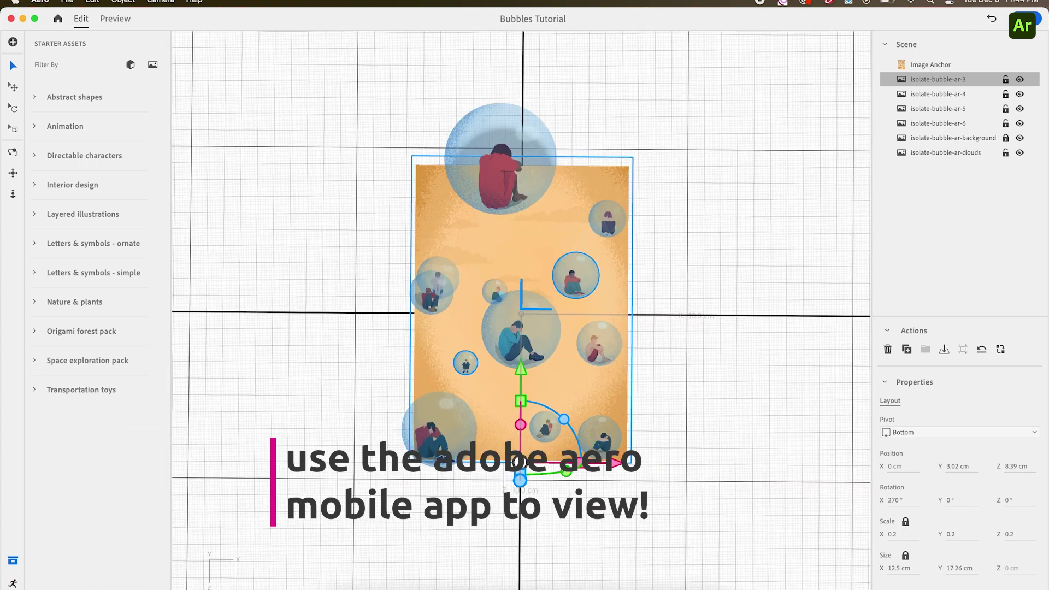
pyautogui.click(12, 585)
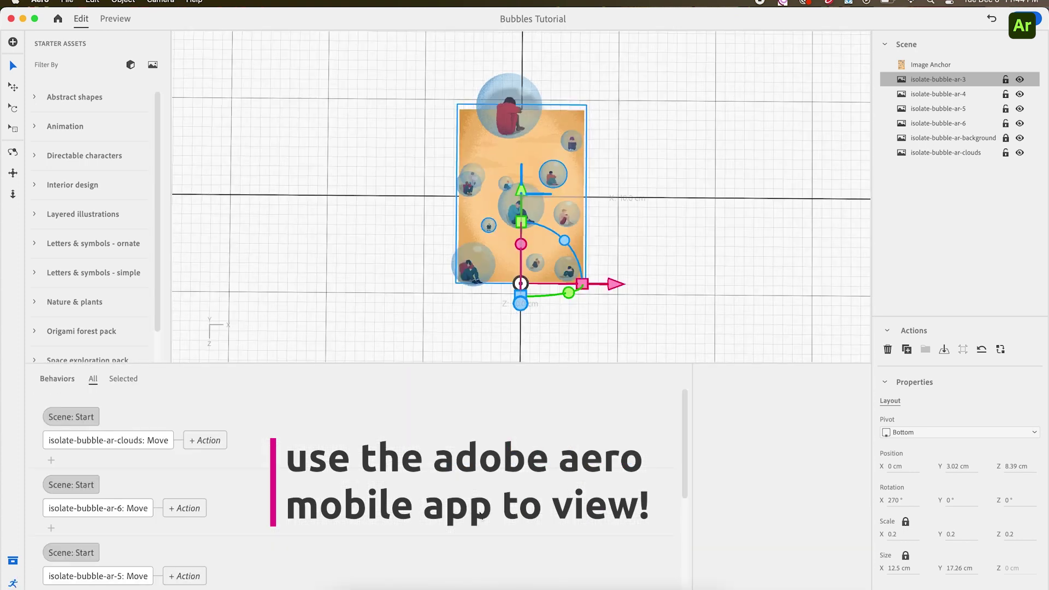
pyautogui.click(91, 419)
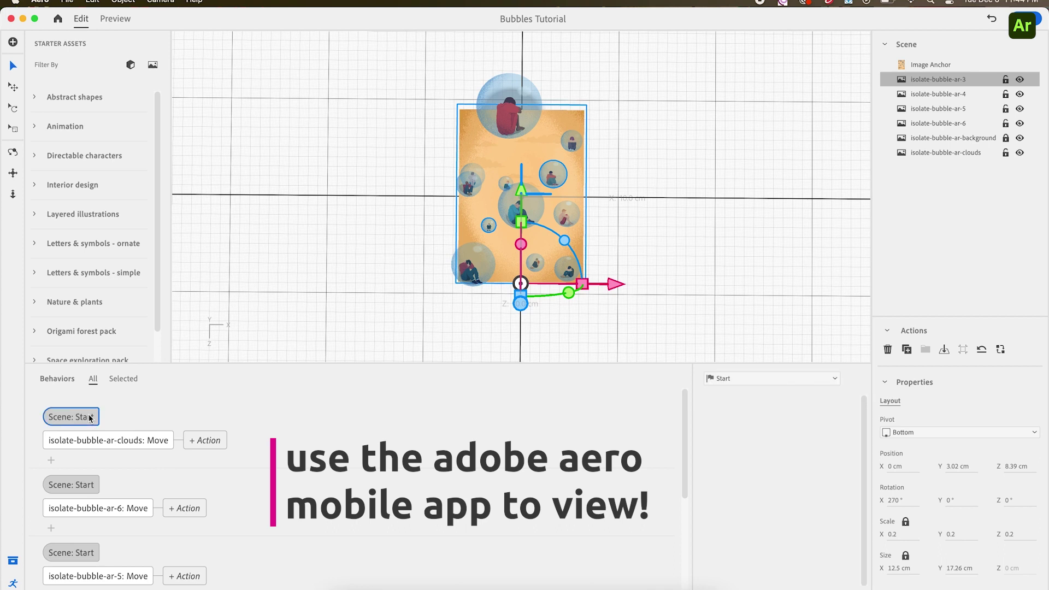
pyautogui.click(100, 441)
pyautogui.click(120, 508)
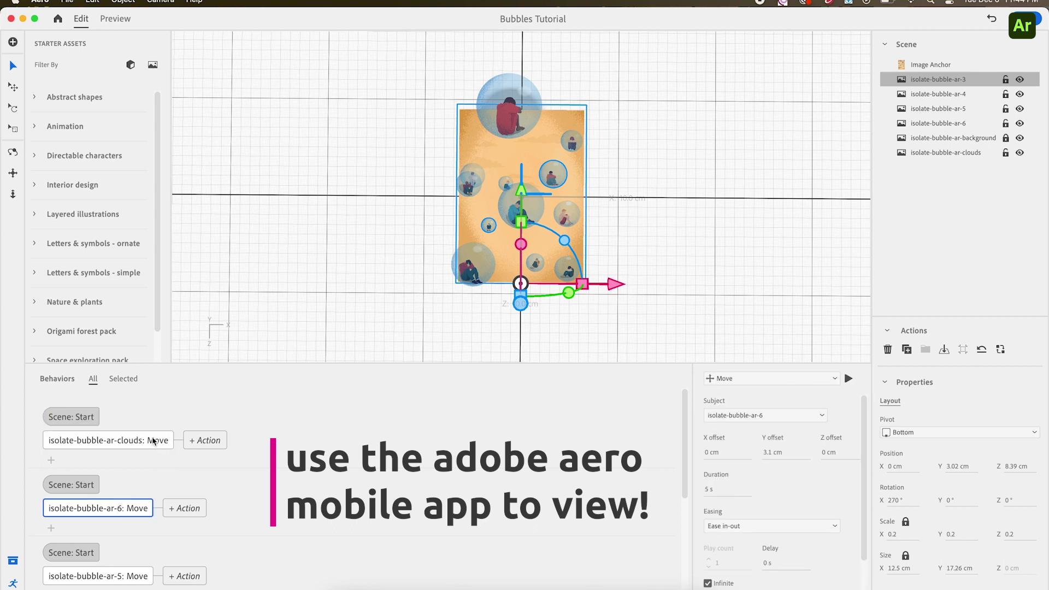
pyautogui.click(13, 584)
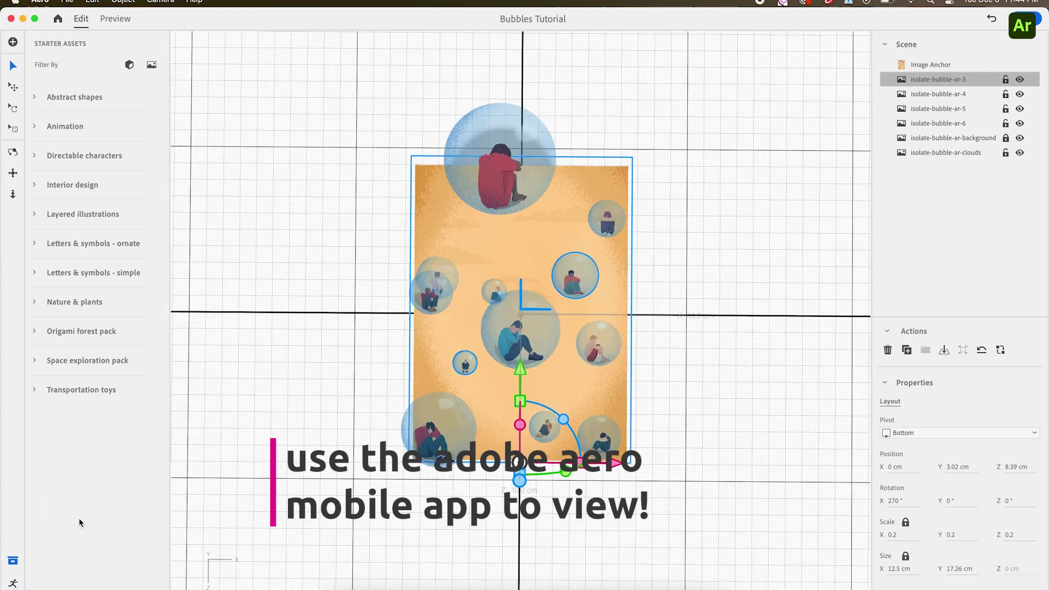
# Step: Orbit the scene to view the poster layers in perspective, then return to Select
pyautogui.click(12, 153)
pyautogui.moveTo(358, 422); pyautogui.dragTo(590, 300)
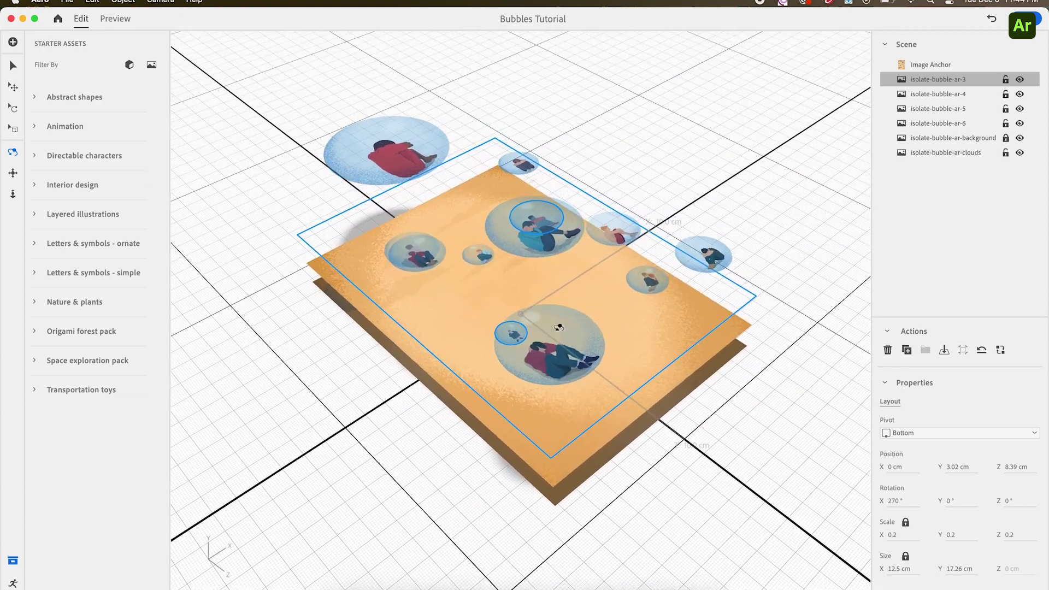
pyautogui.click(12, 67)
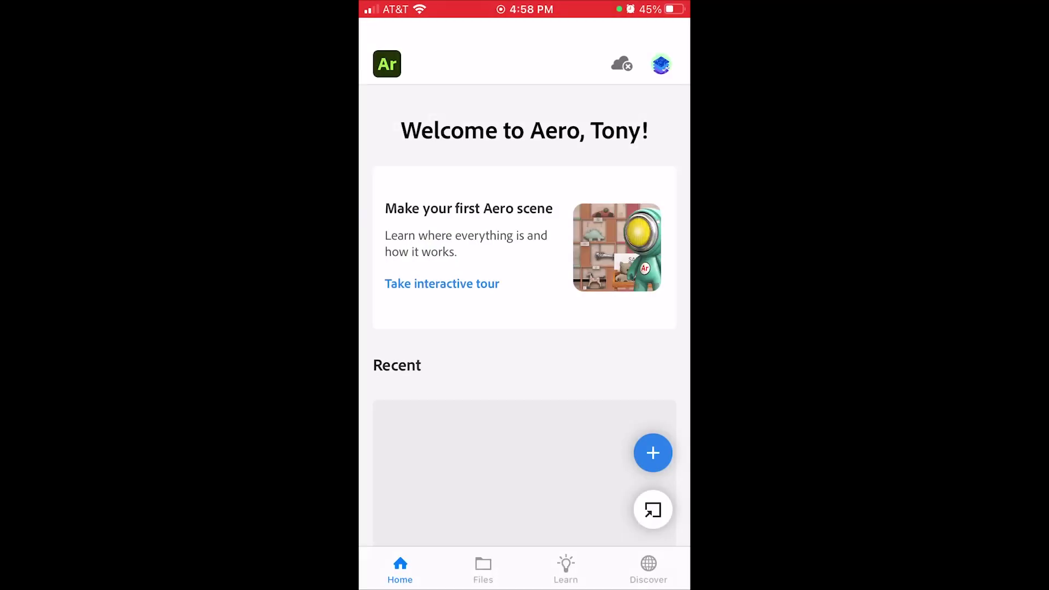
pyautogui.scroll(-3, 525, 328)
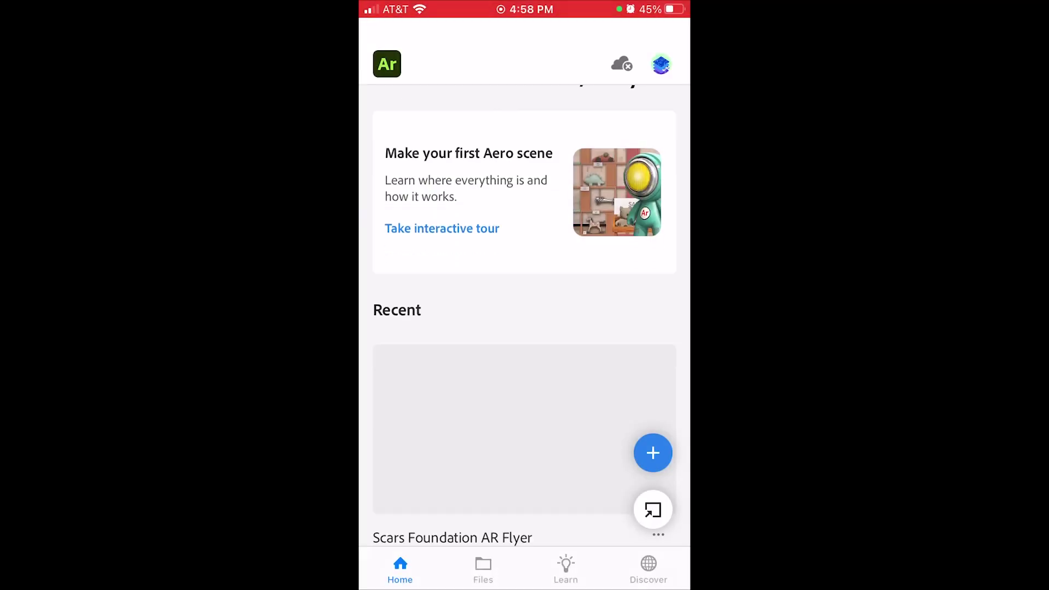